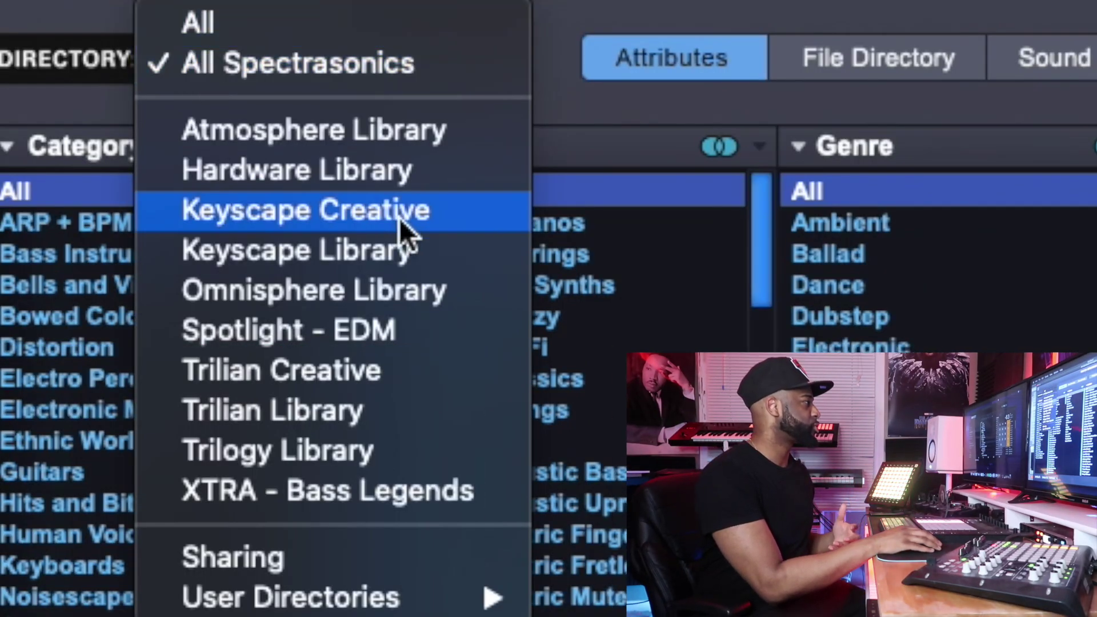
Limit the patch directory to the Omnisphere Library and raise the Timbre shift of layer A's Boys Choir Ahs above centre.
click(406, 289)
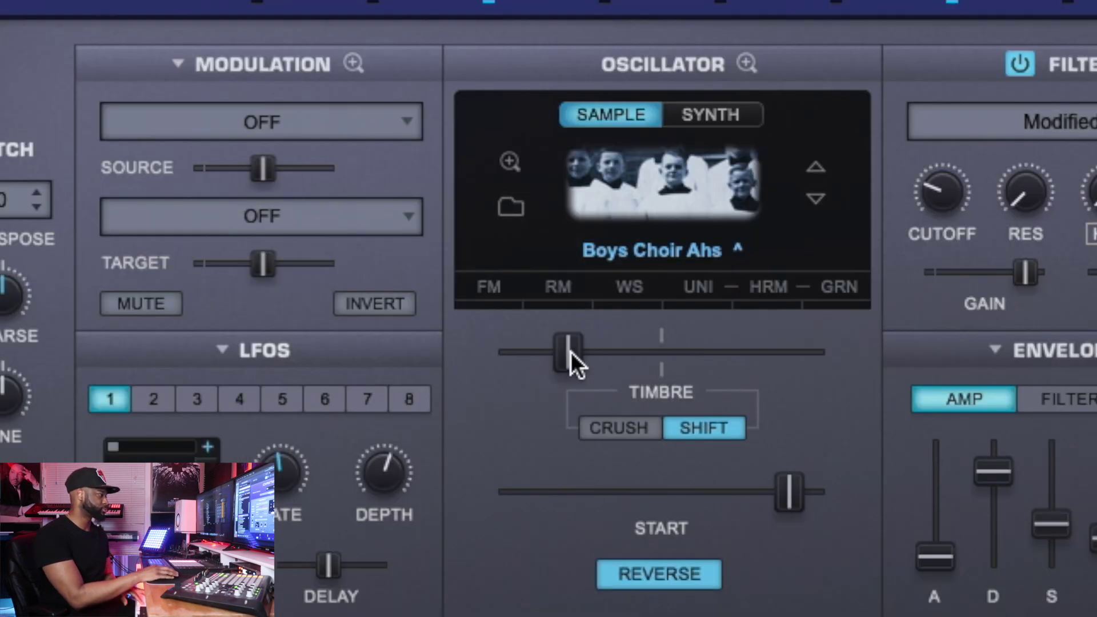
drag(571, 352, 758, 346)
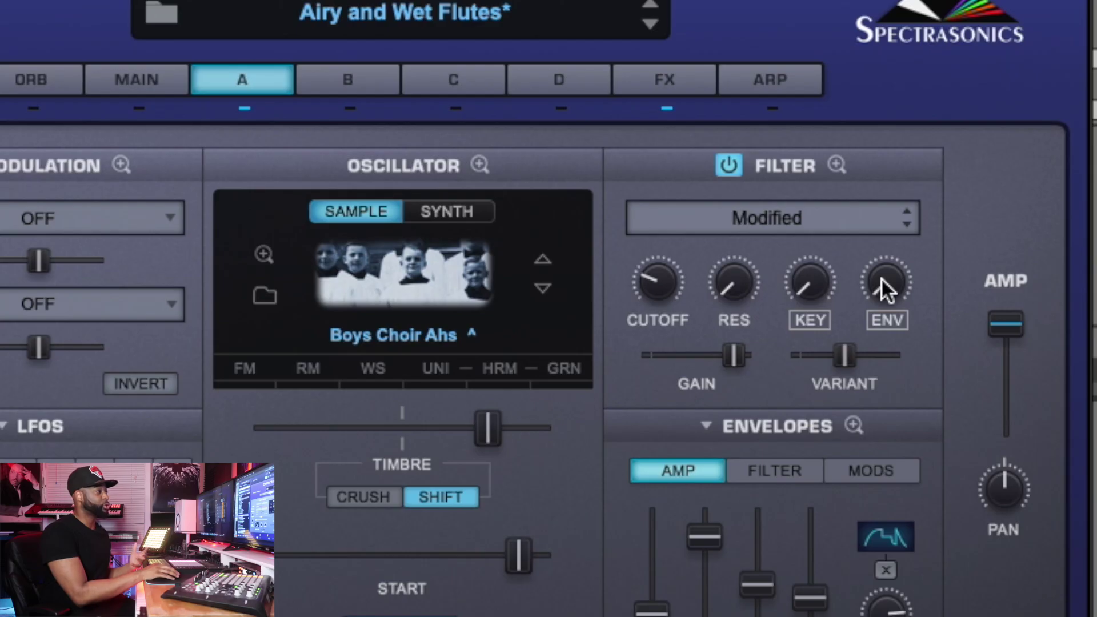
Apply the Fat Resonance lowpass filter preset to layer A and raise the filter cutoff.
click(749, 218)
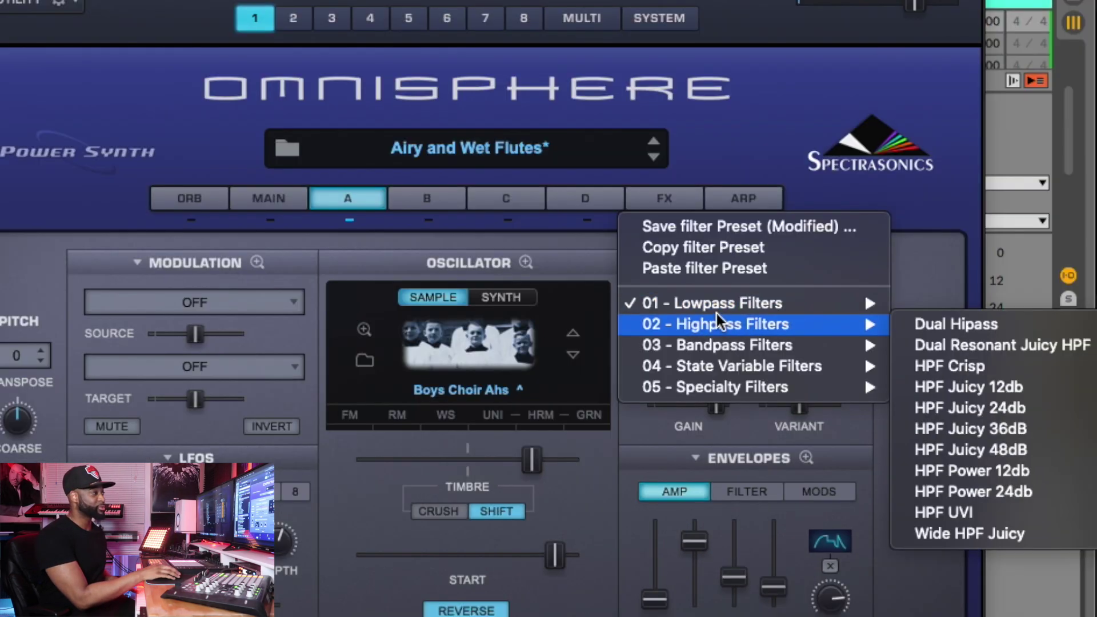
mouse_move(725, 214)
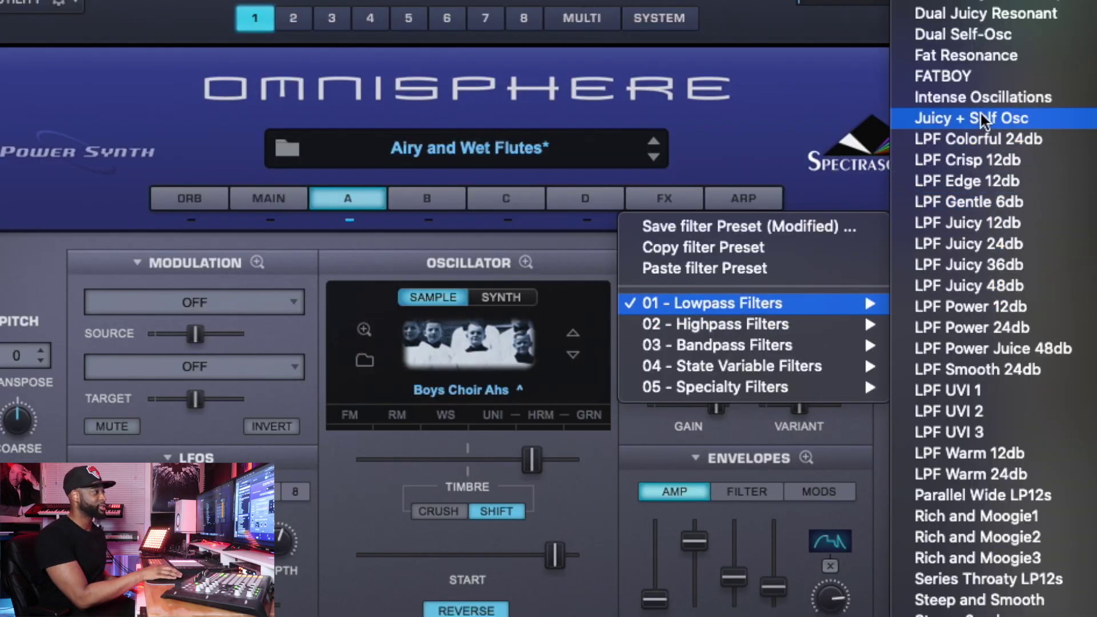
click(993, 56)
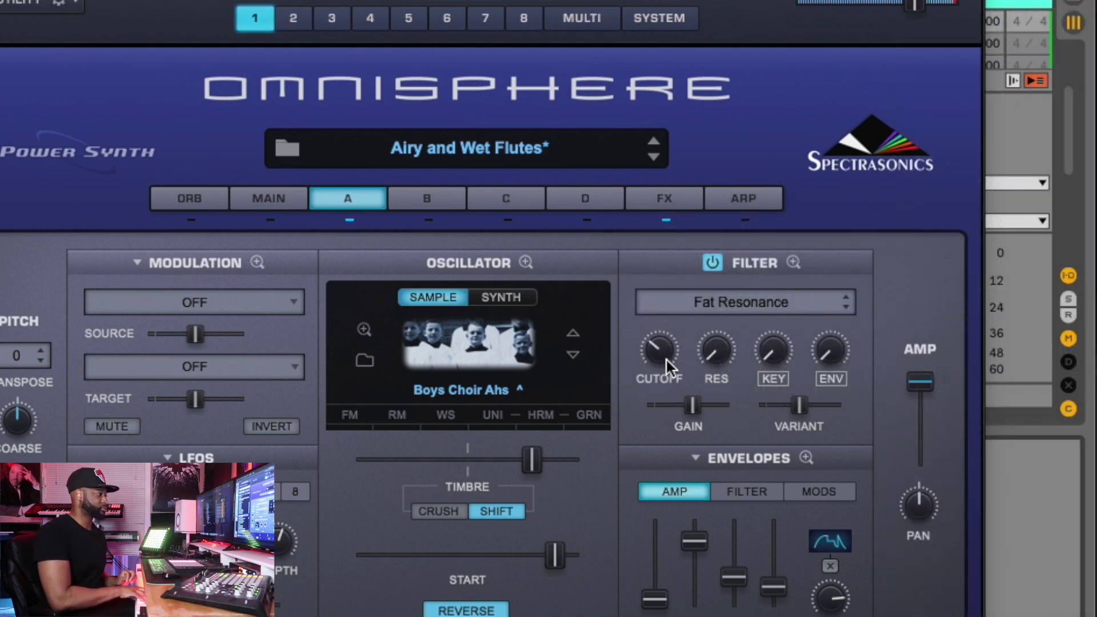
drag(666, 360, 677, 317)
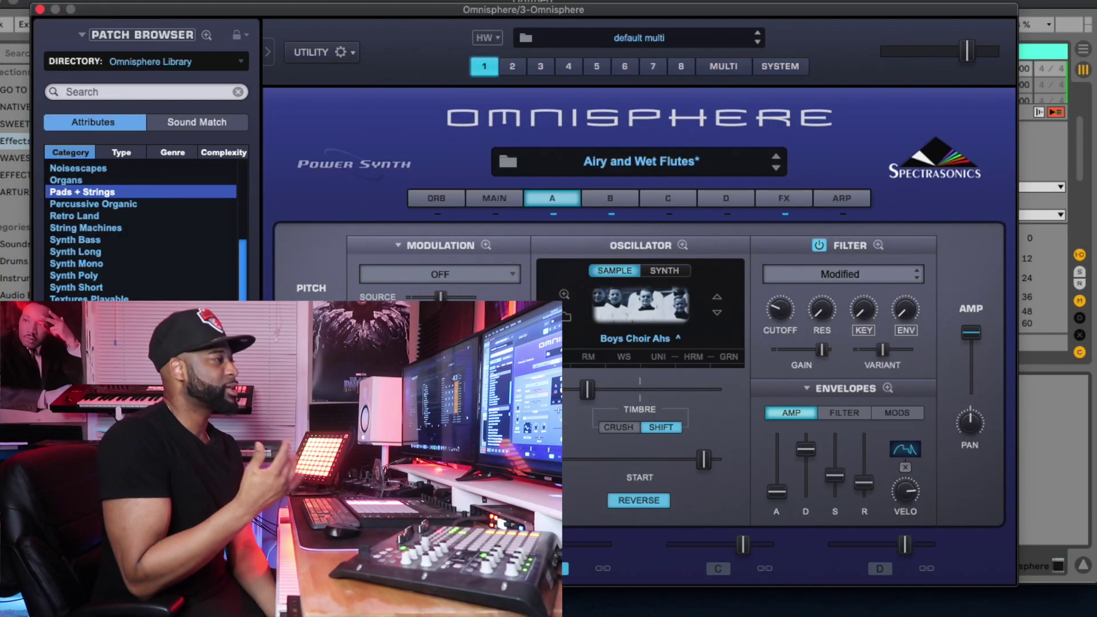
Expand the patch browser and use Sound Match to find patches similar to Airy and Wet Flutes.
click(202, 35)
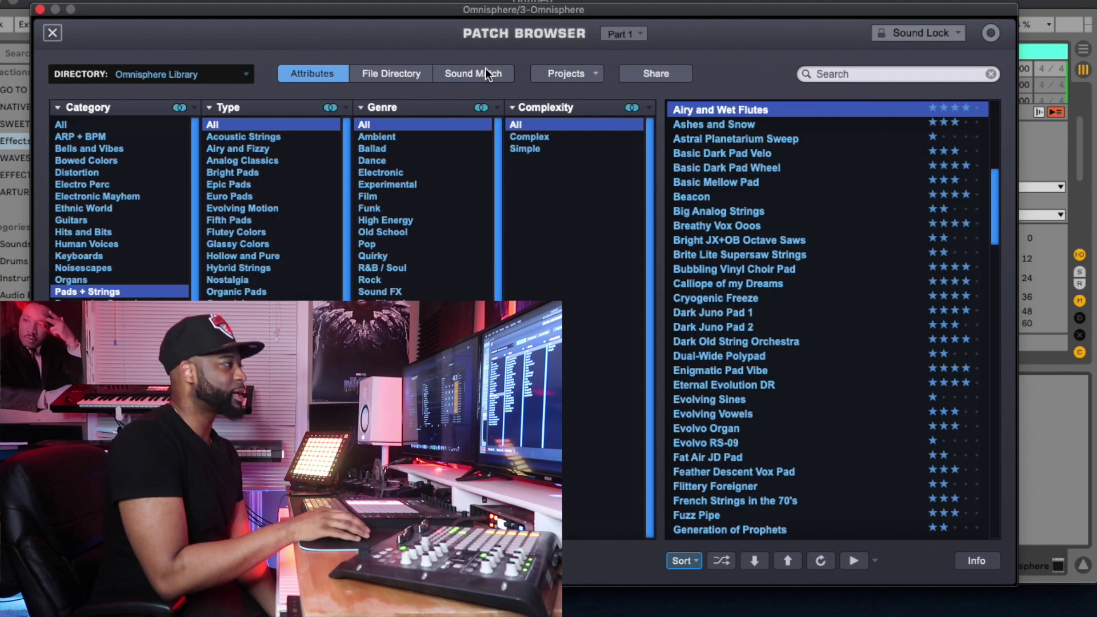
click(482, 69)
click(643, 268)
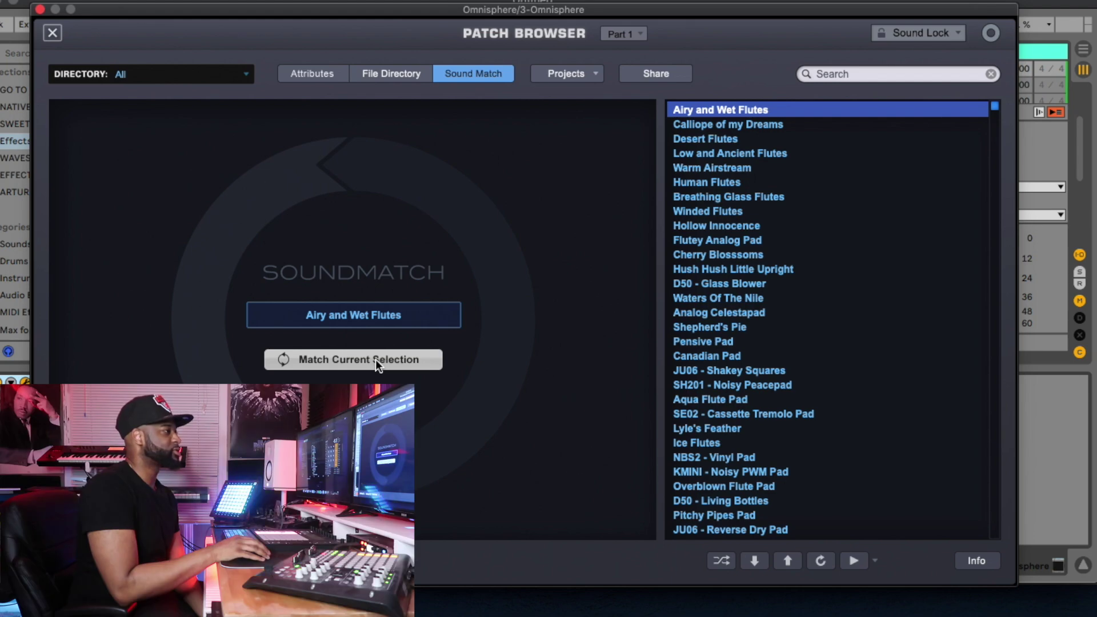
click(375, 358)
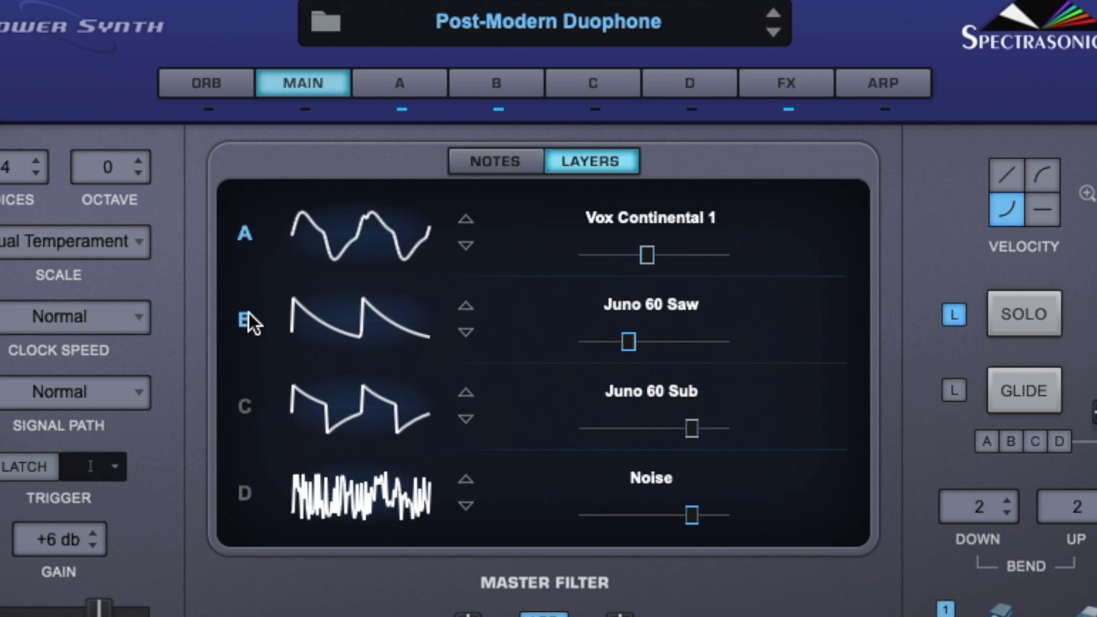
Enable layer C of the Crackle Bass patch, with its oscillator in Sample mode, and open its soundsource selection.
click(251, 407)
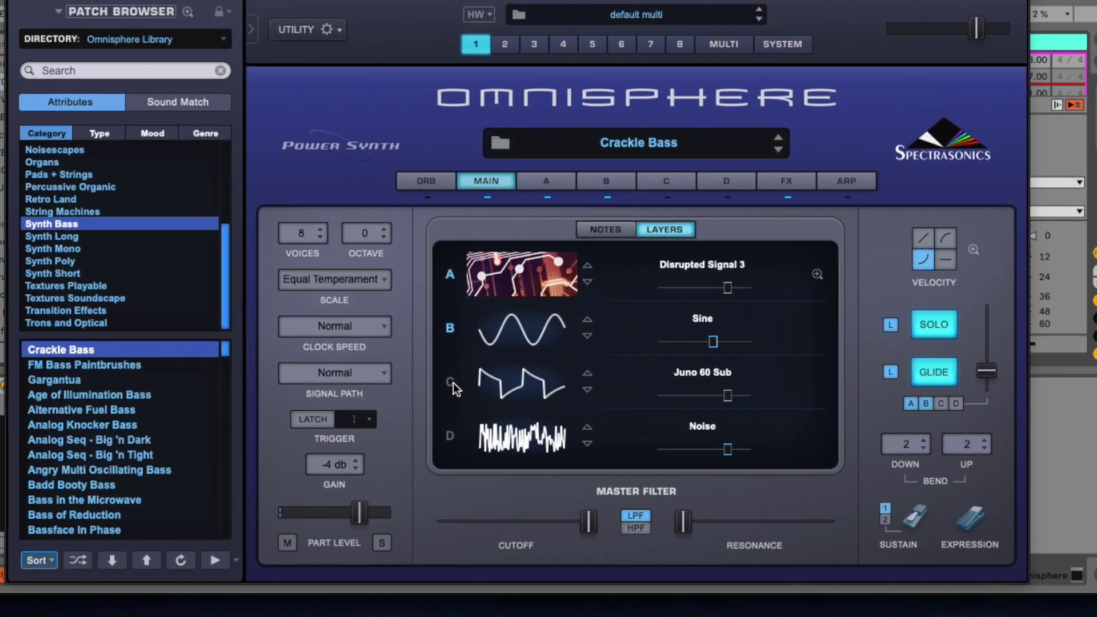
click(454, 381)
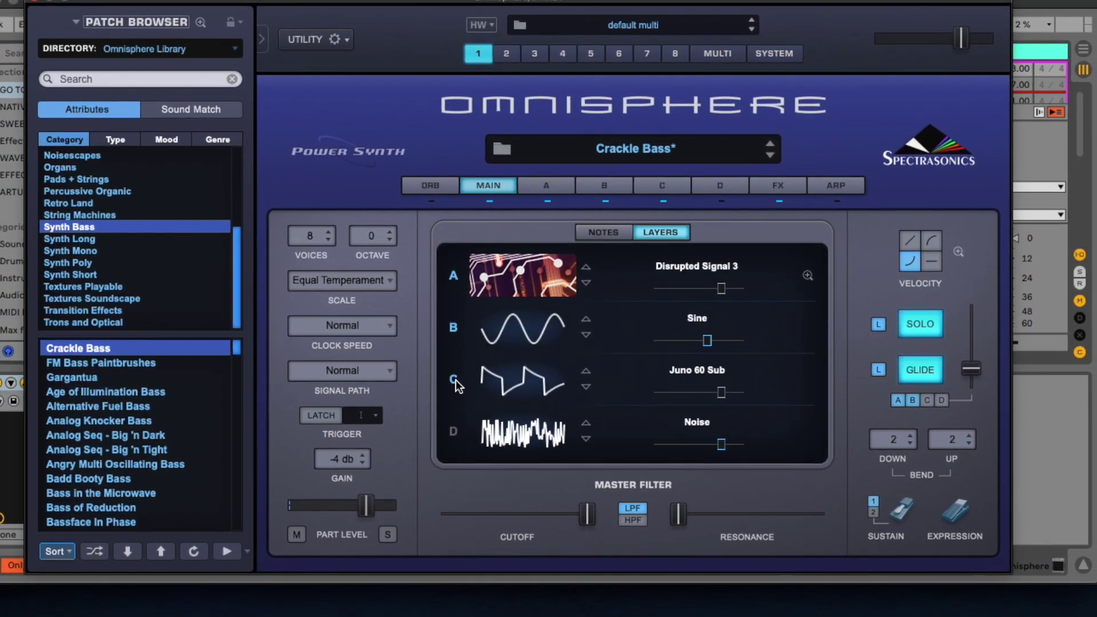
click(662, 185)
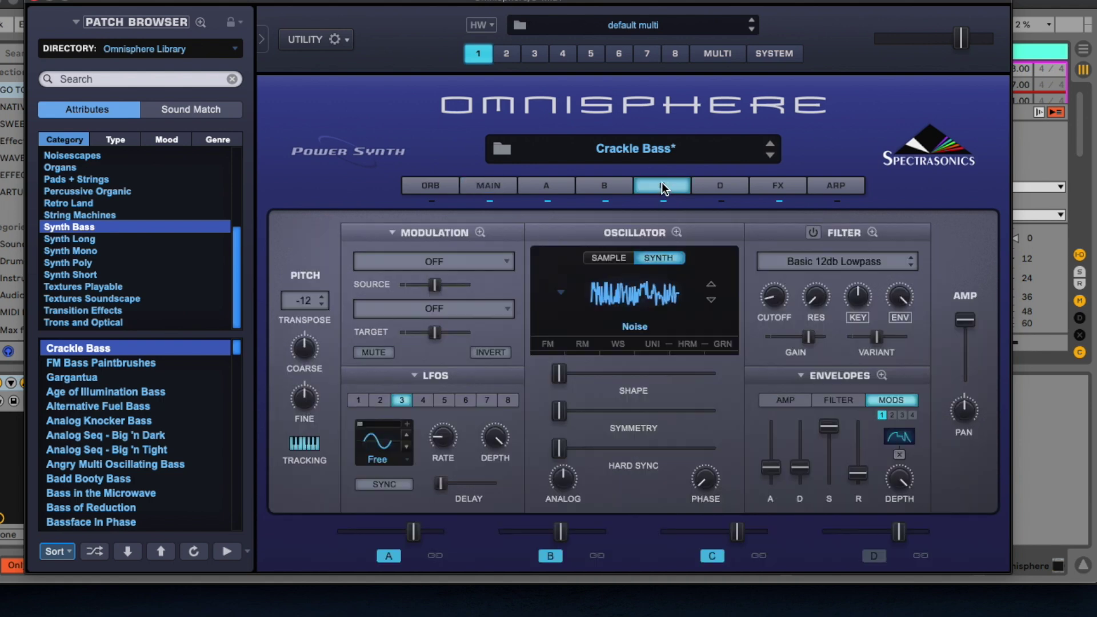
click(611, 258)
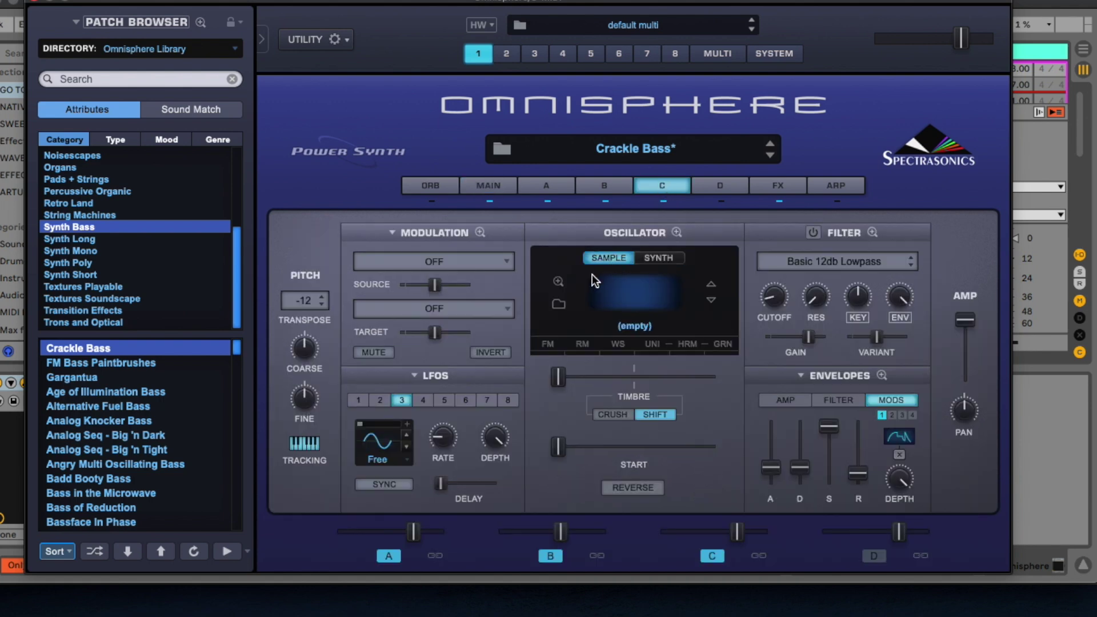
click(558, 304)
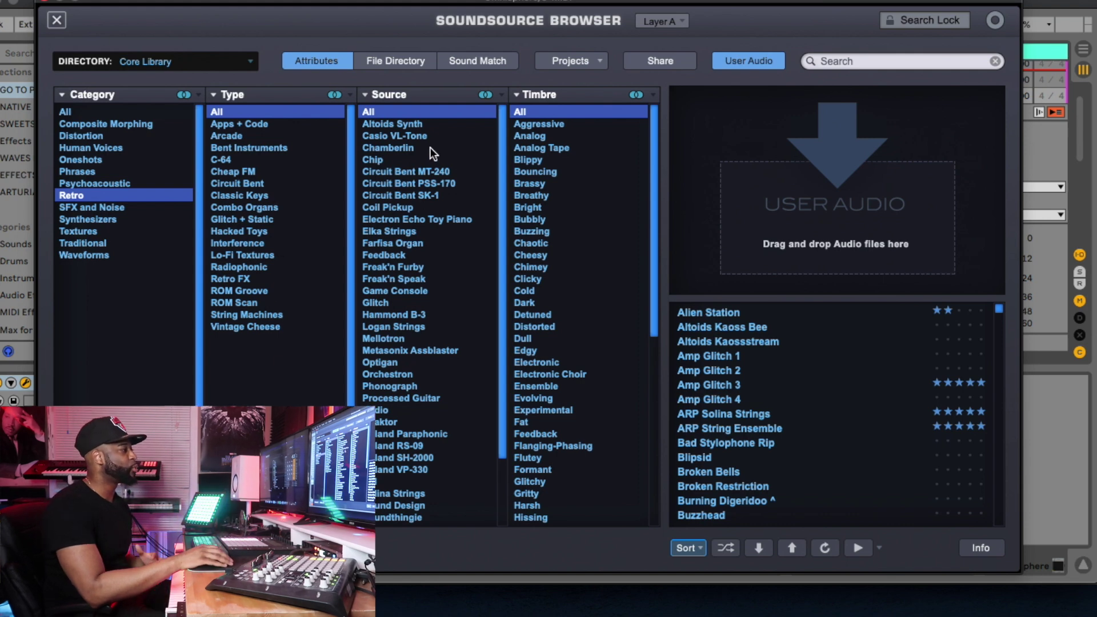
Filter the Retro soundsources by the Hammond B-3 source and load Hammond Club-1 Fast on layer A.
scroll(437, 208, down, 2)
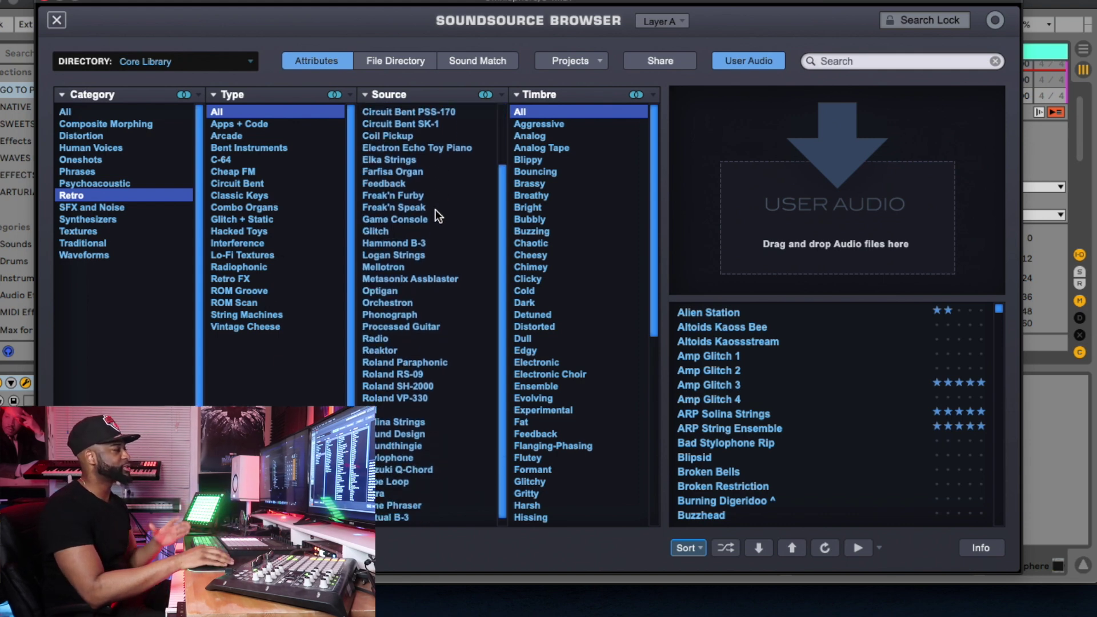
scroll(425, 171, up, 2)
scroll(421, 255, down, 1)
scroll(420, 257, down, 3)
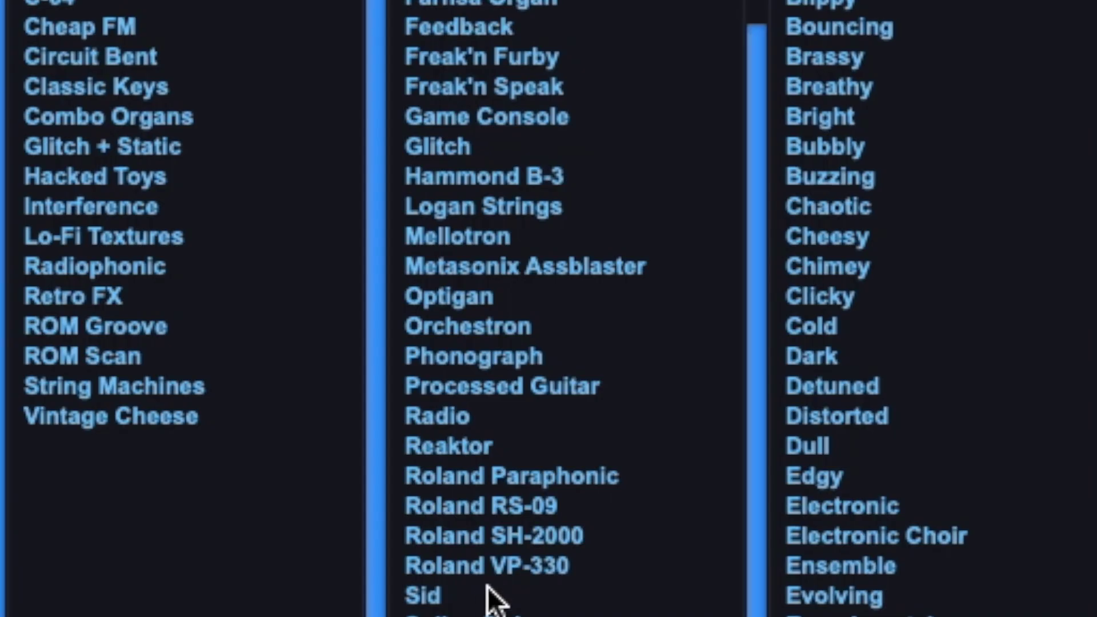
click(396, 230)
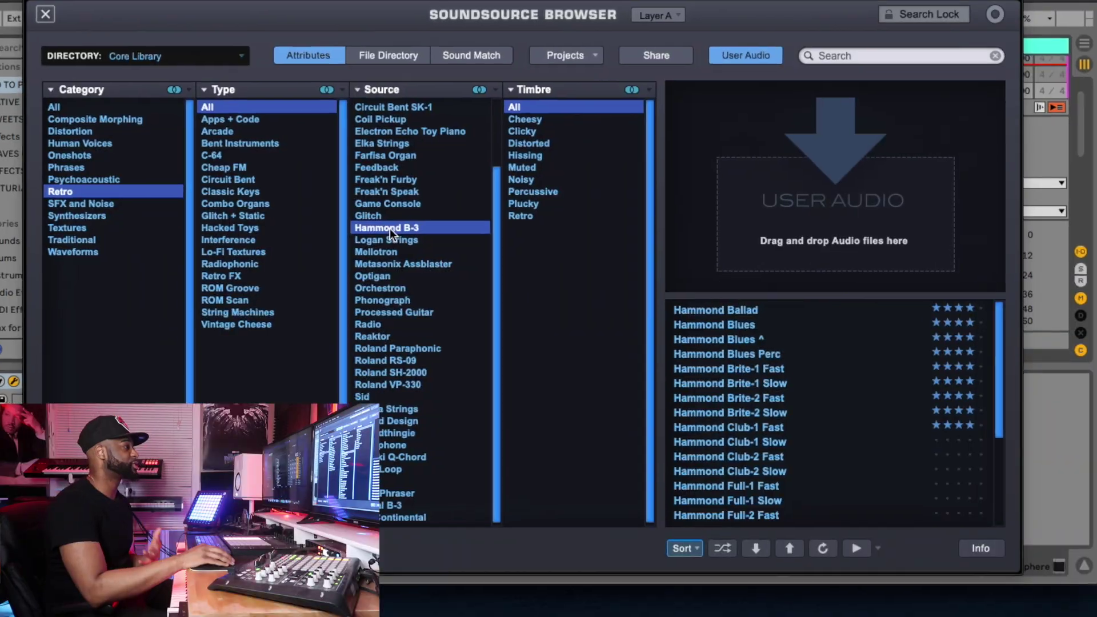
scroll(756, 399, down, 5)
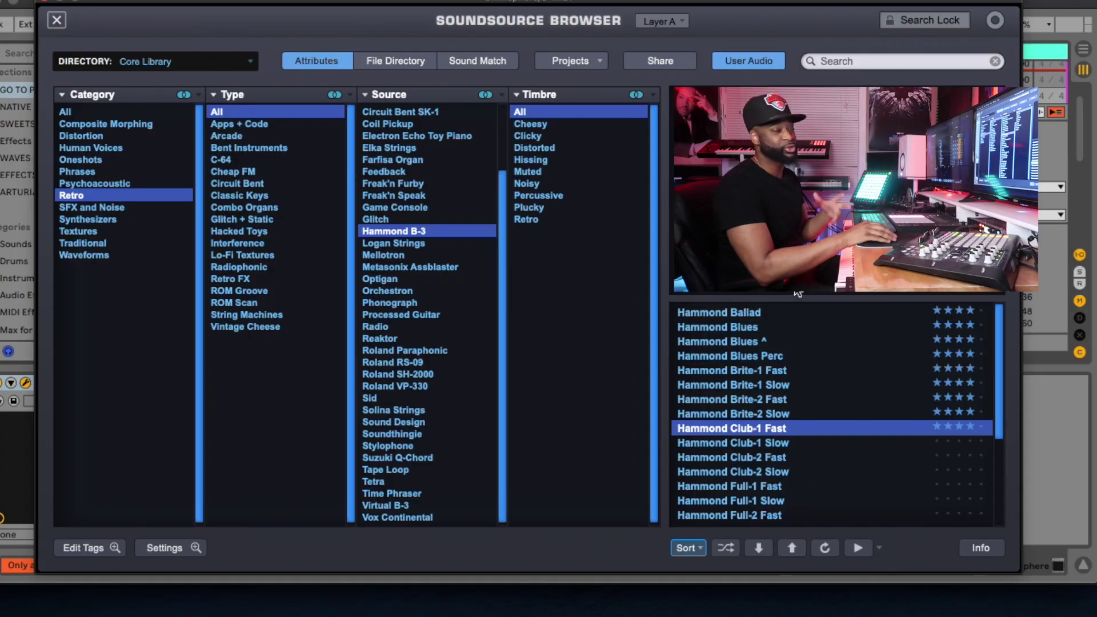
Target layer C in the soundsource browser and filter the Retro soundsources by Mellotron.
click(663, 20)
click(672, 80)
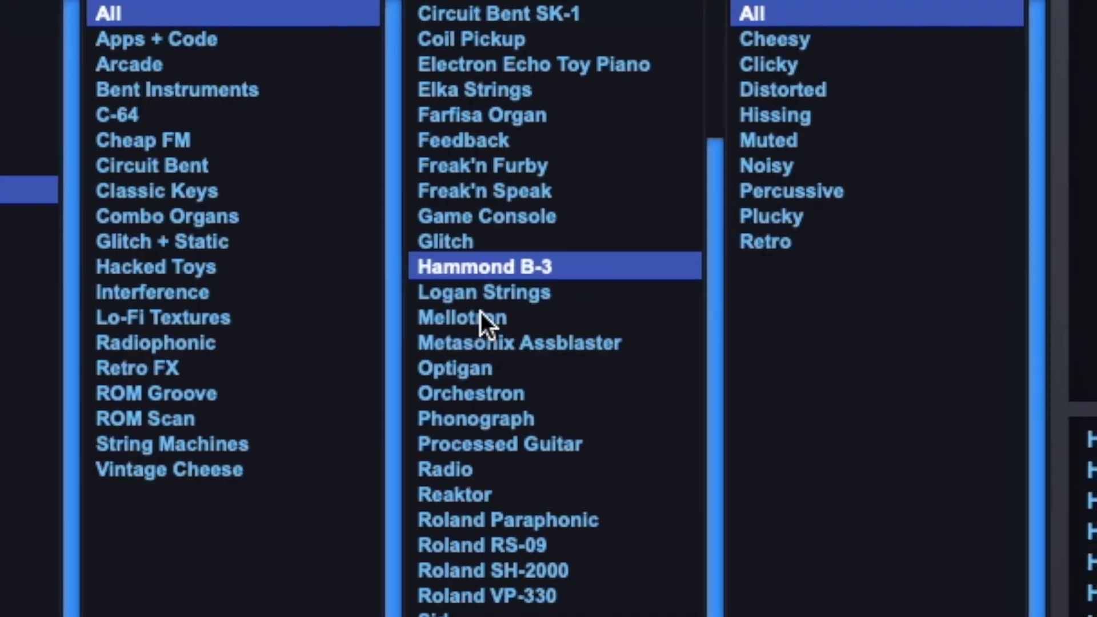
click(481, 315)
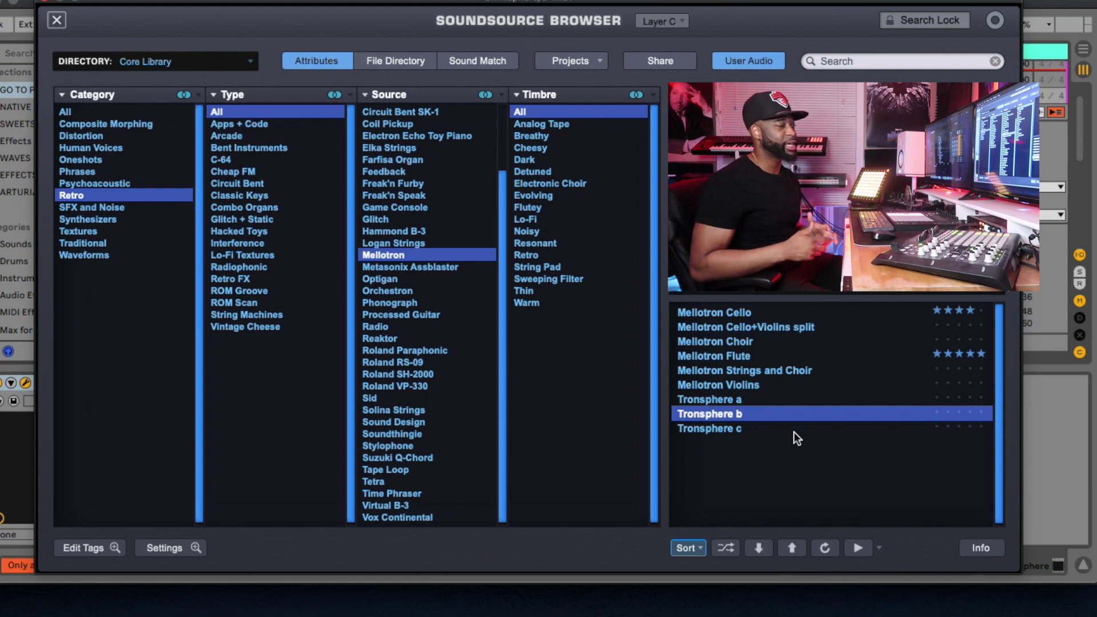
click(662, 22)
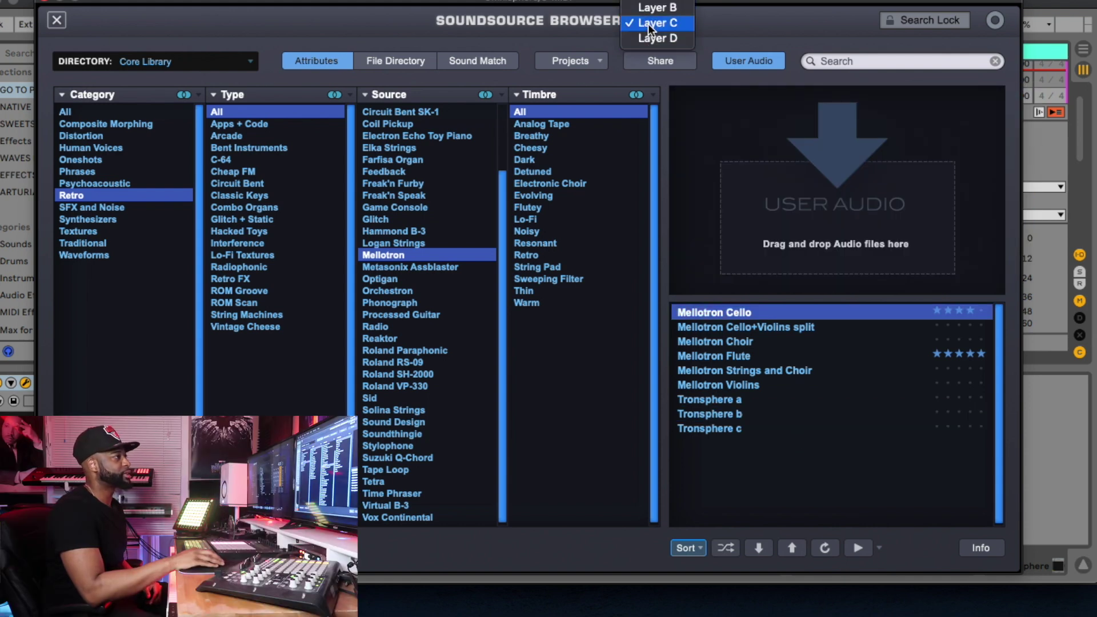
click(770, 26)
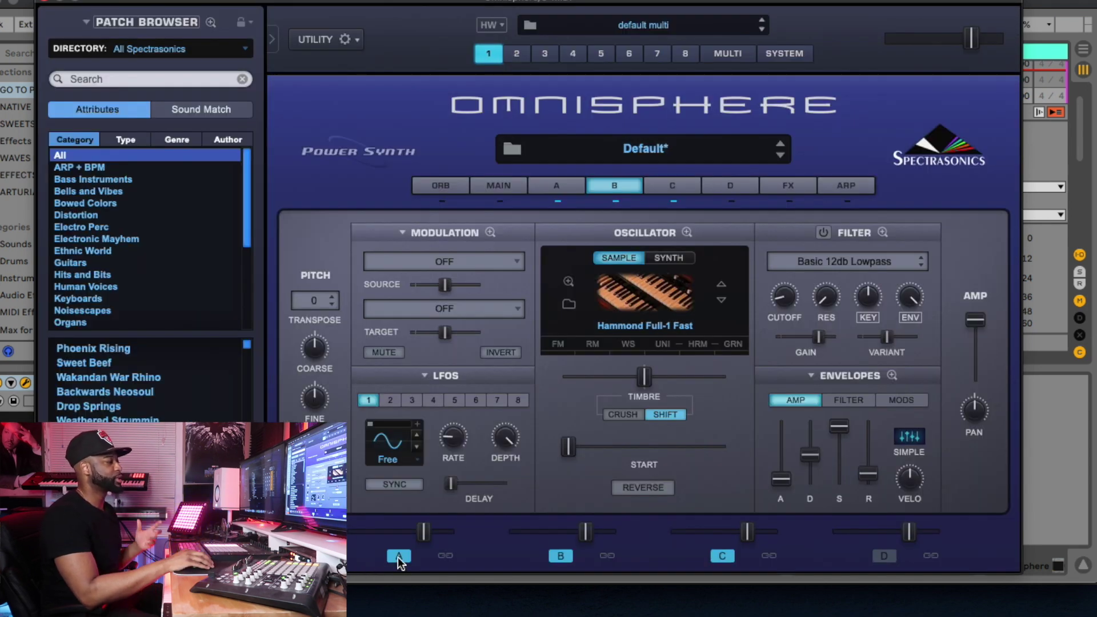
Turn off layer B and show layer C's Mellotron Flute settings.
click(569, 555)
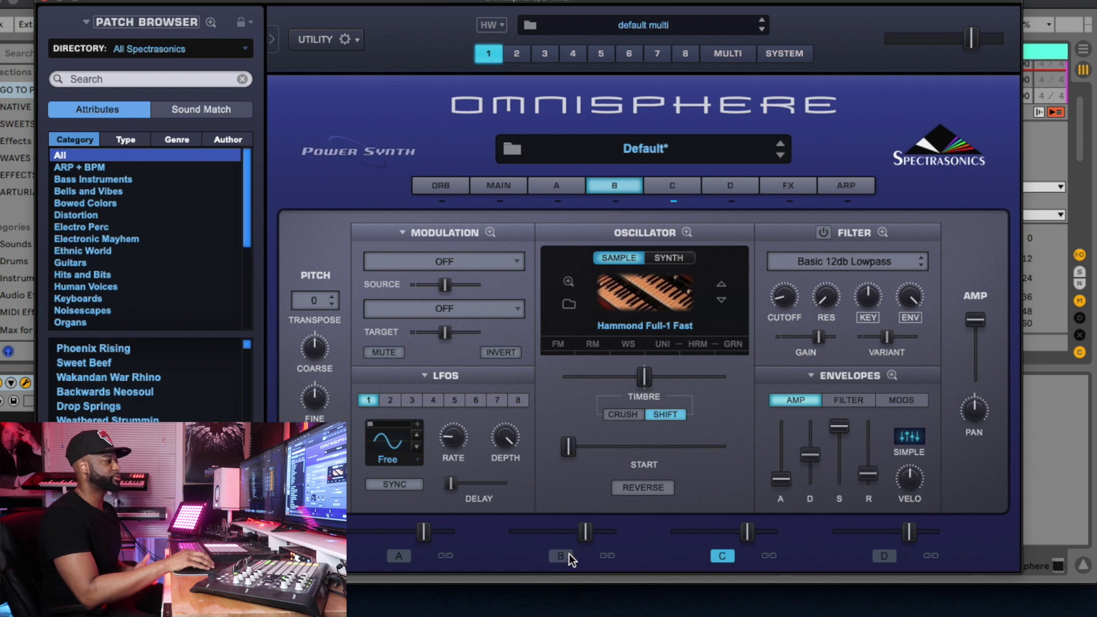
click(672, 185)
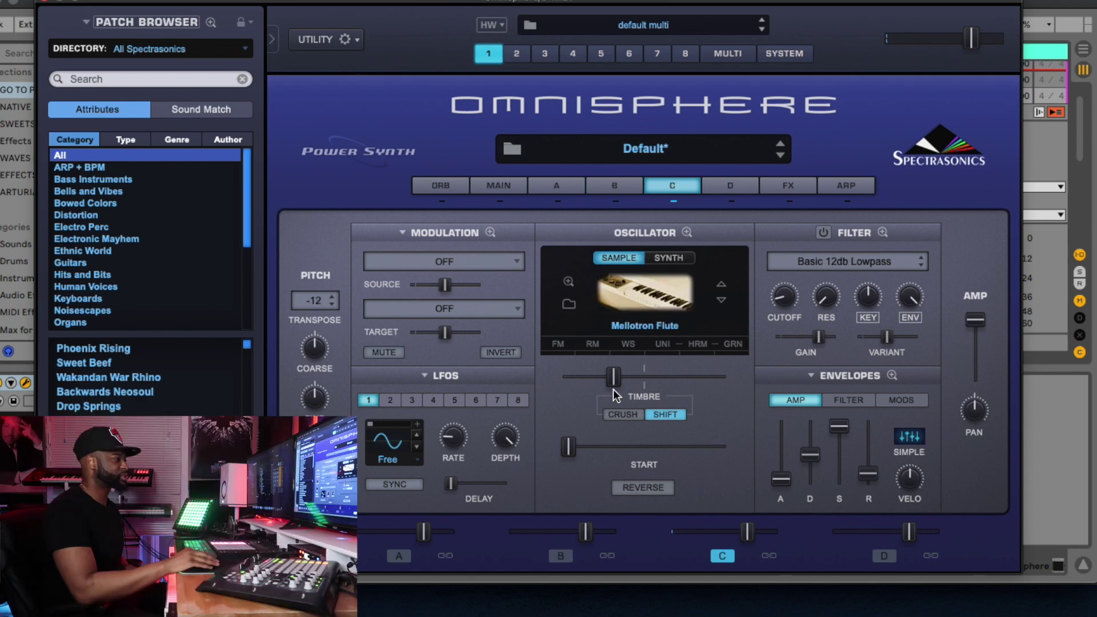
Sweep the Timbre shift of layer C's Mellotron Flute, leave it slightly above centre, and open the effects page.
drag(643, 377, 634, 379)
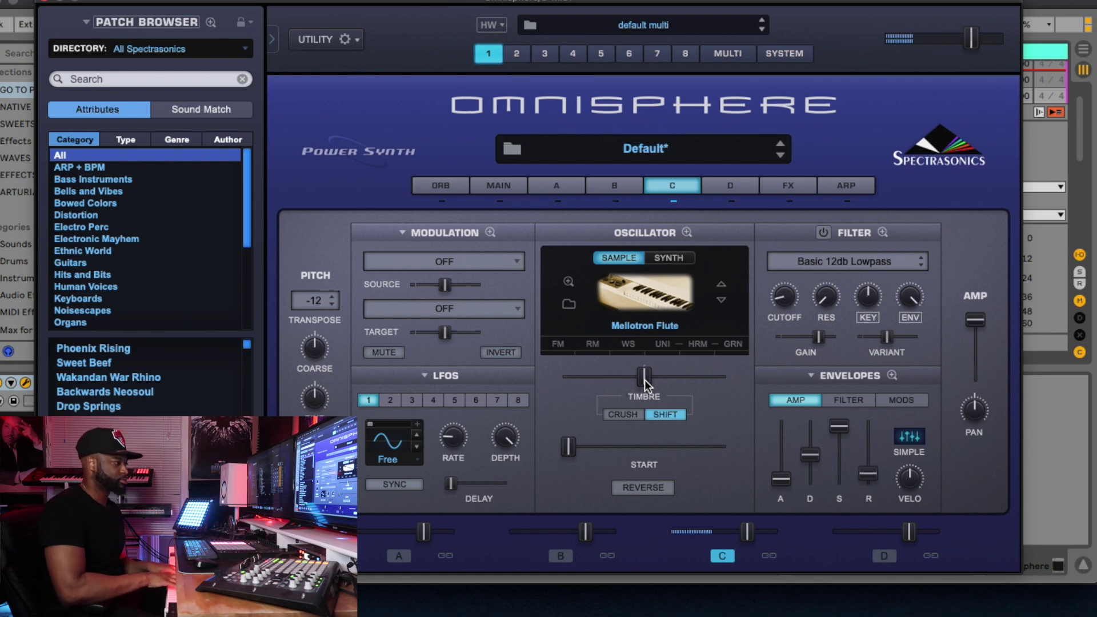
drag(644, 379, 609, 380)
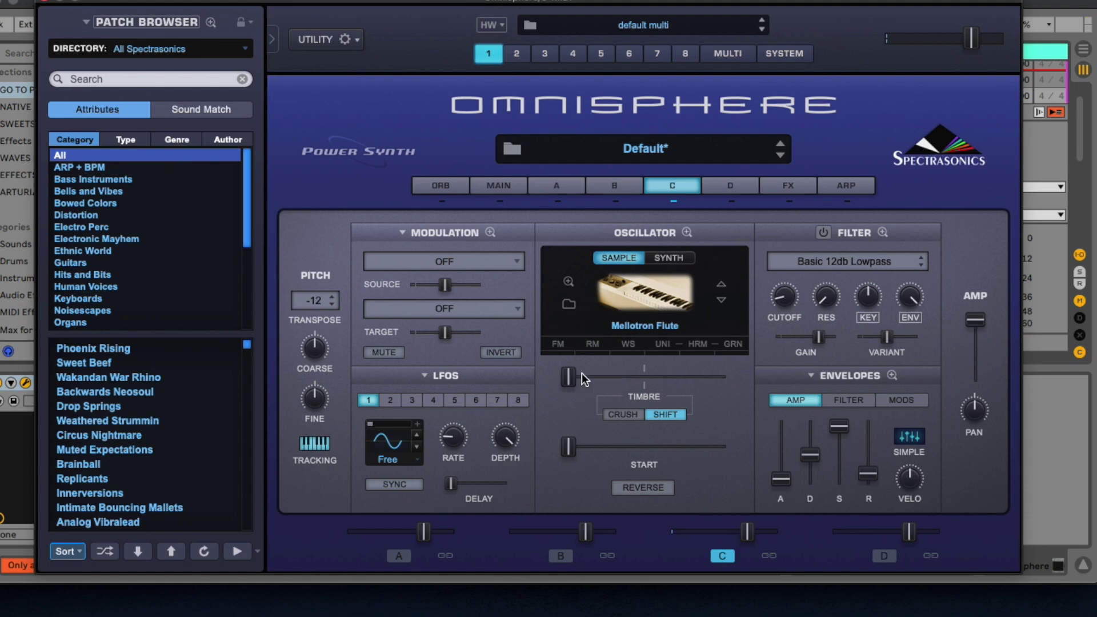
drag(573, 375, 690, 363)
drag(691, 362, 779, 376)
mouse_move(622, 392)
mouse_down()
mouse_move(710, 372)
mouse_move(639, 401)
mouse_up()
click(783, 187)
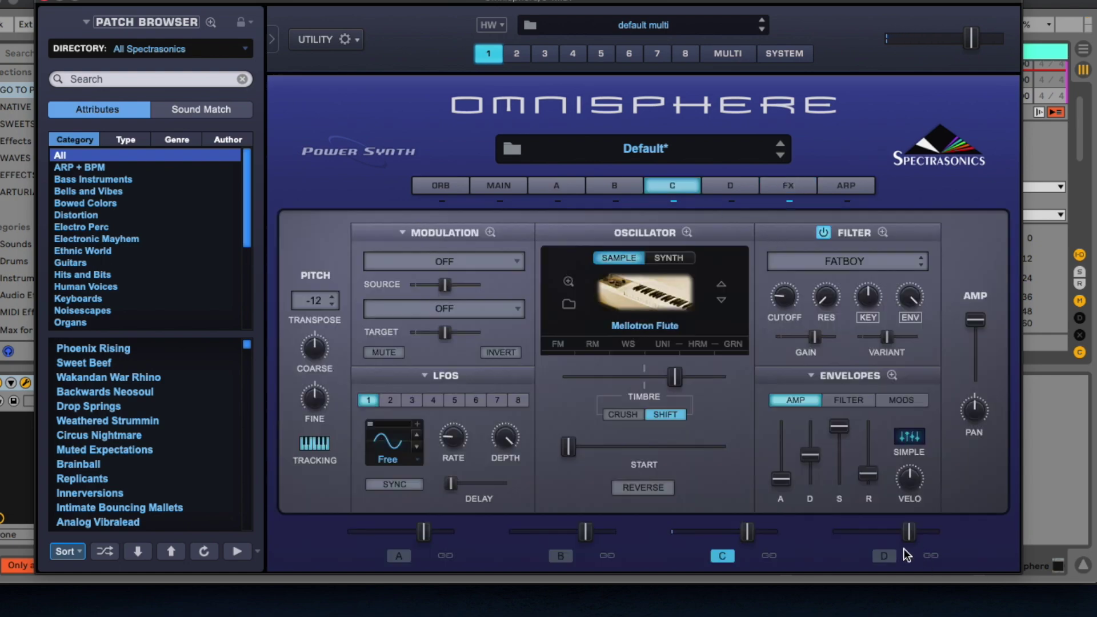
Enable layer D and load the Mellotron Cello+Violins split soundsource into its oscillator in Sample mode.
click(884, 555)
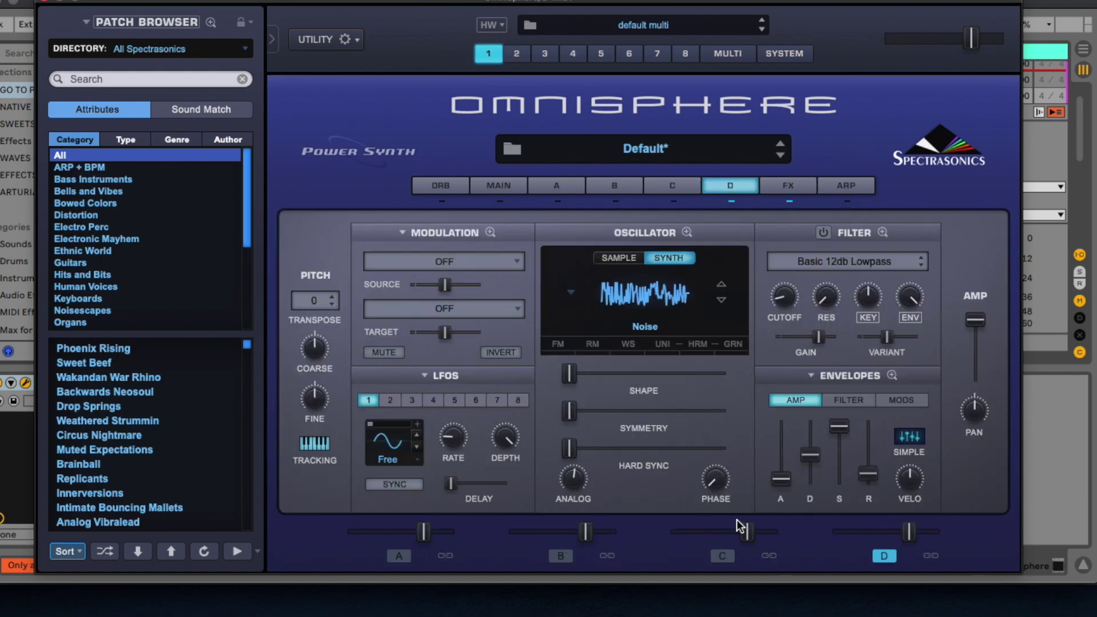
click(642, 263)
click(615, 260)
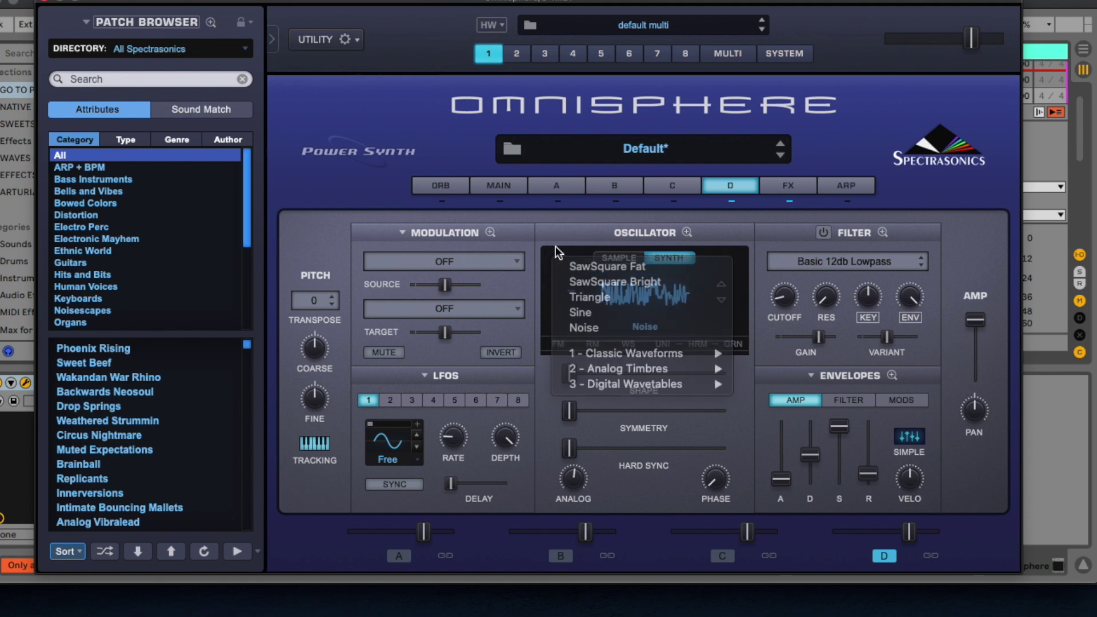
click(570, 304)
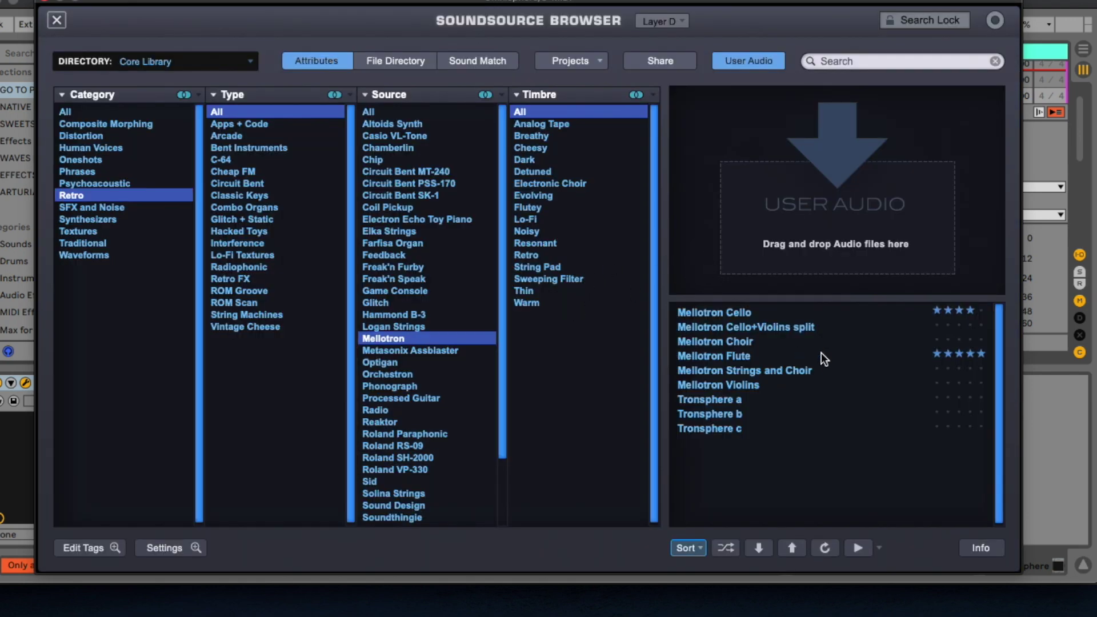
click(805, 328)
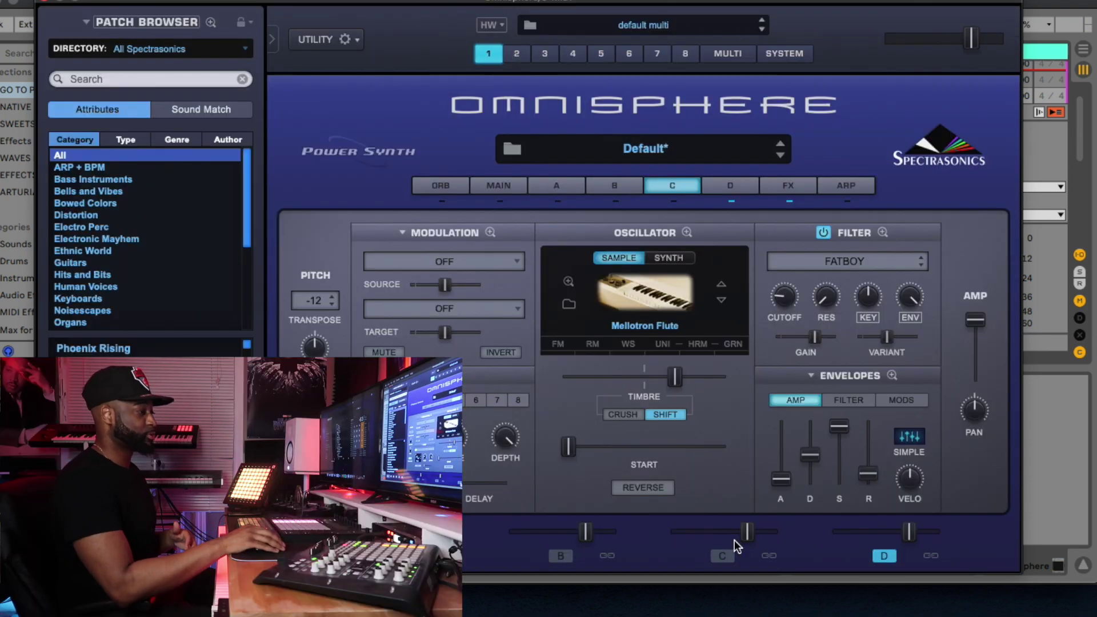
Turn layer C back on alongside layer D, show layer A's settings and toggle layer B on.
click(729, 559)
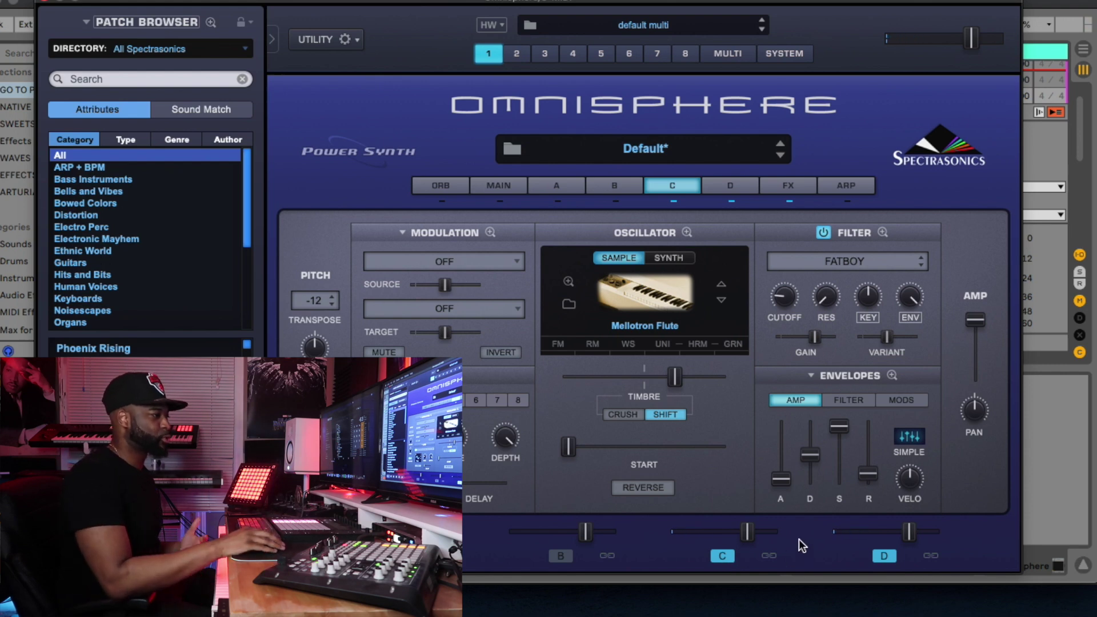
click(556, 185)
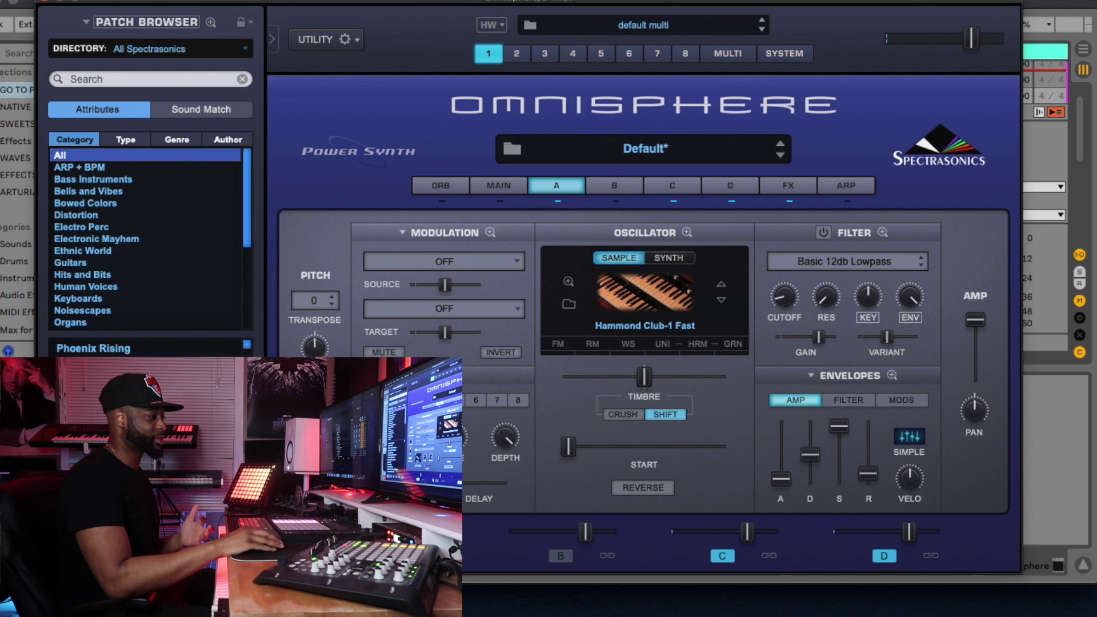
click(553, 555)
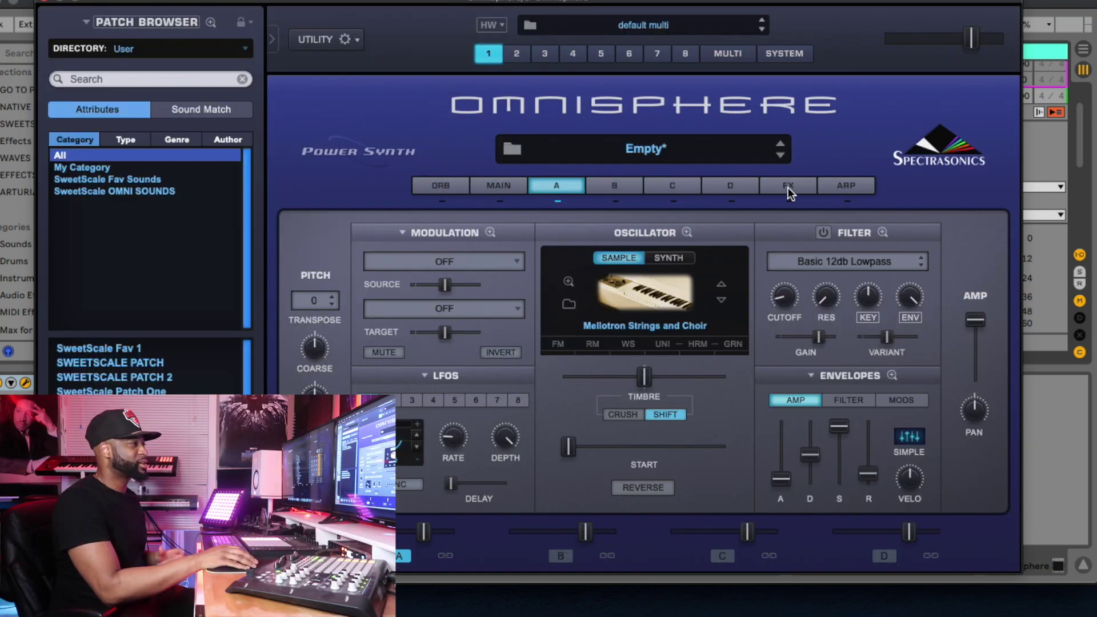
Insert a Pro-Verb reverb in the first slot of the Common effects rack.
click(788, 187)
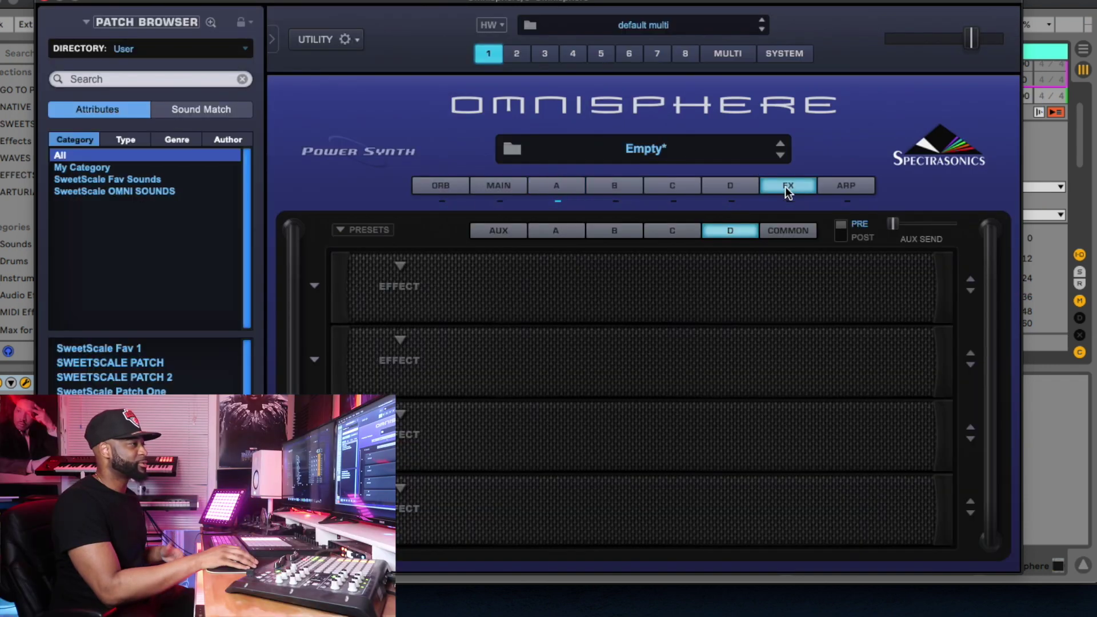
click(398, 265)
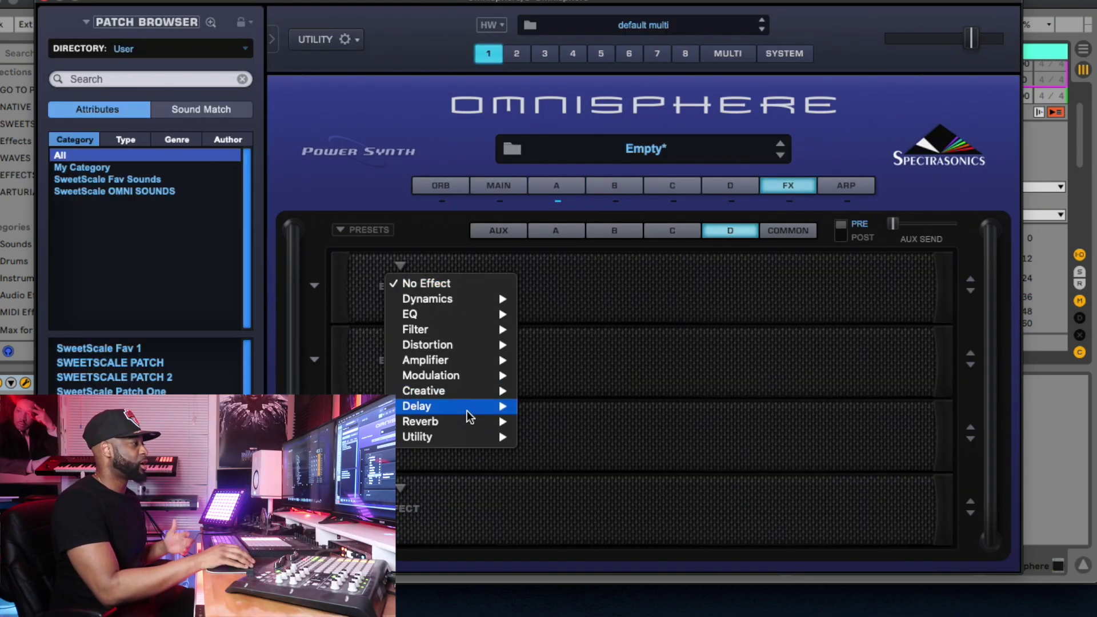
mouse_move(465, 423)
click(543, 422)
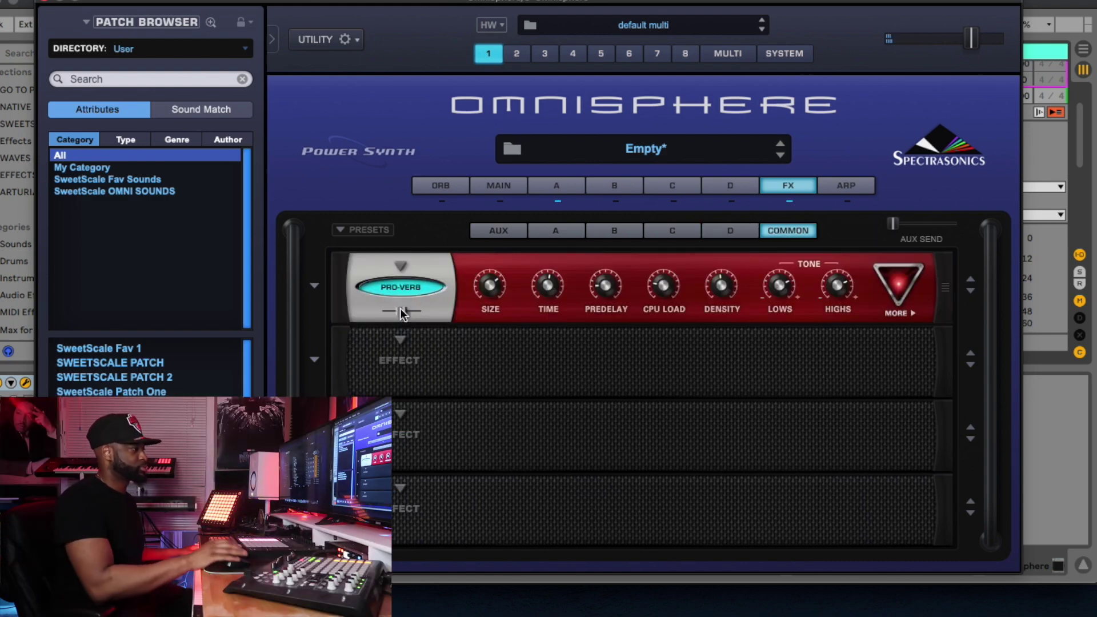
Run a Sound Match on layer A's Mellotron Strings and Choir soundsource from the soundsource browser.
click(563, 187)
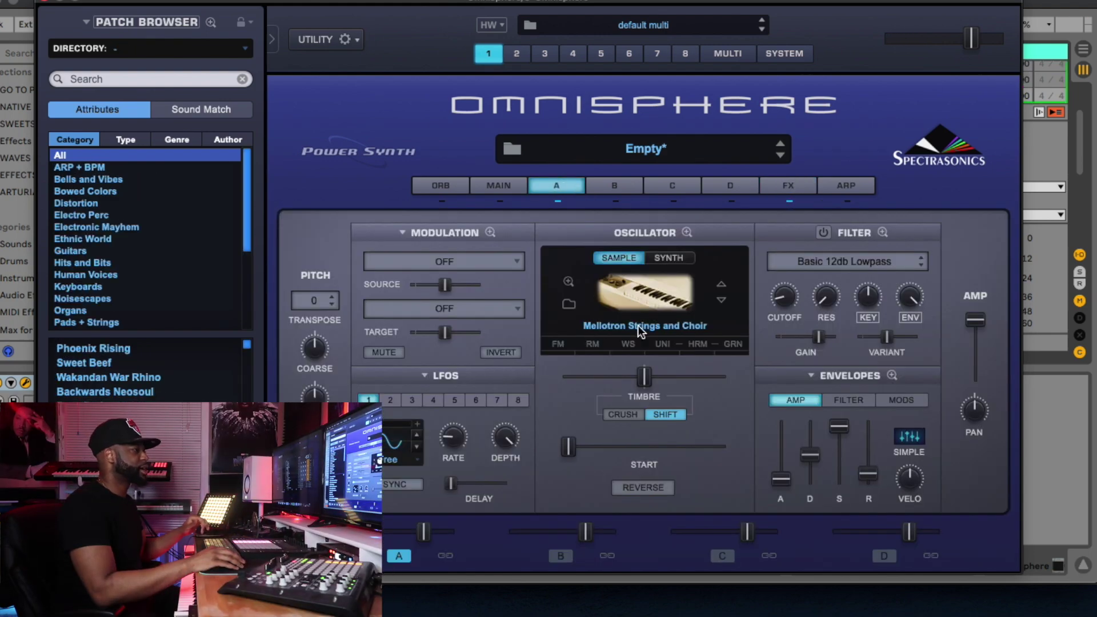
click(568, 305)
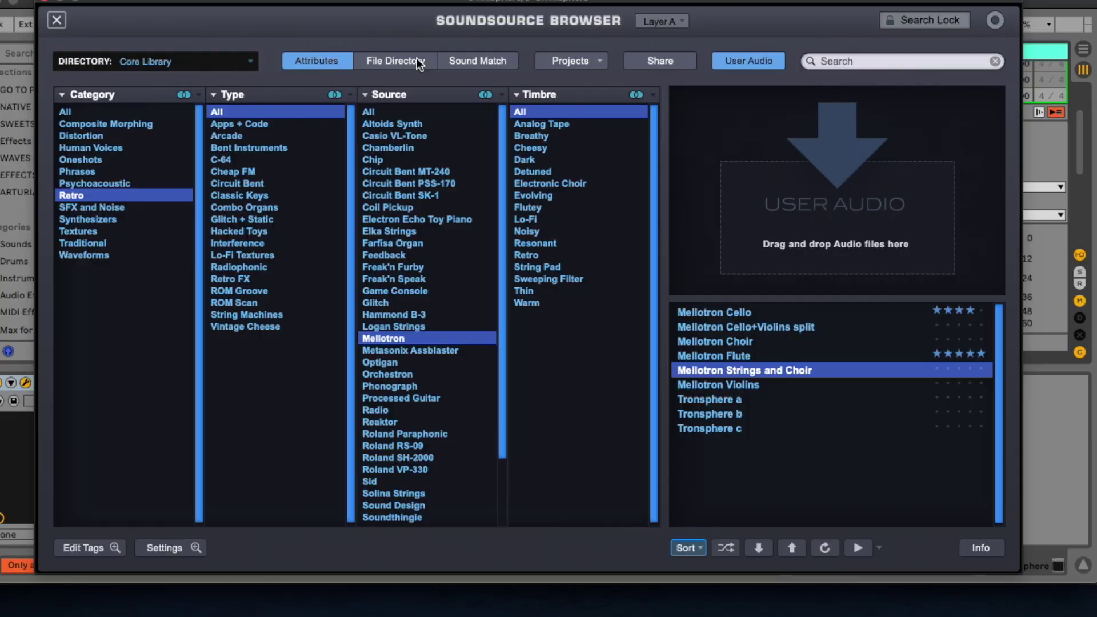
click(452, 61)
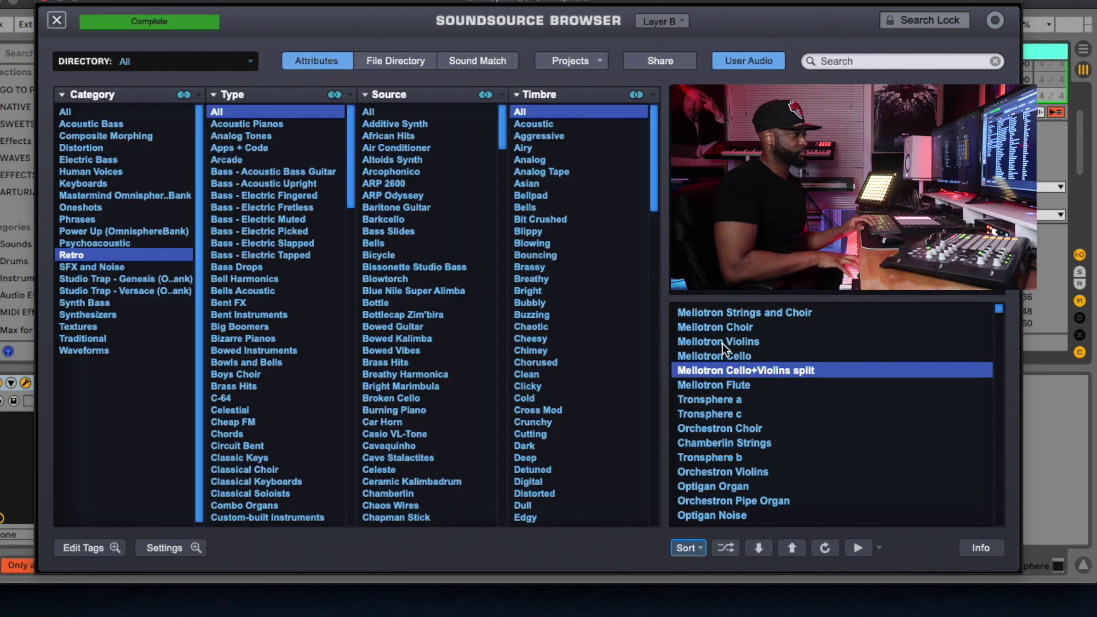
Load matching soundsources into the other layers: Mellotron Flute in B, Orchestron Choir in C and Optigan Marimba in D.
key(Down)
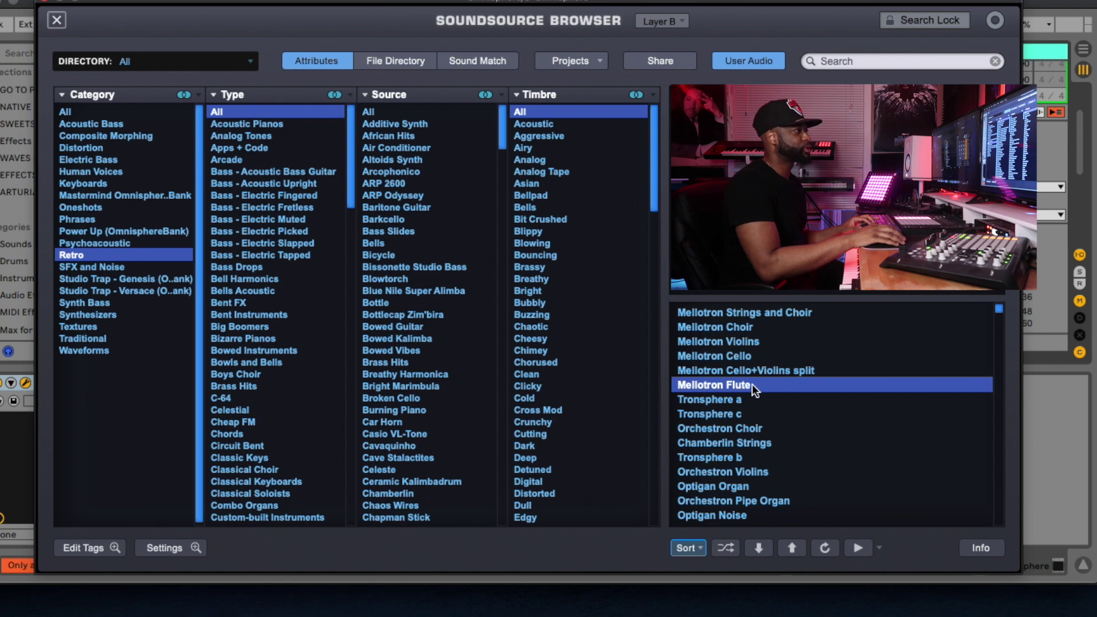
click(742, 425)
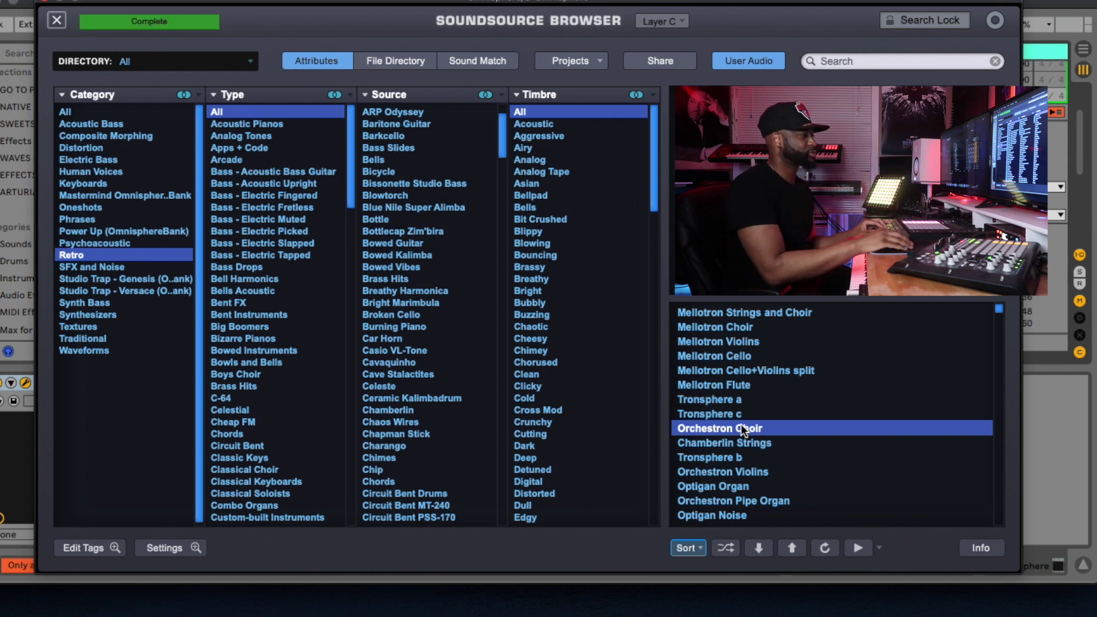
click(663, 20)
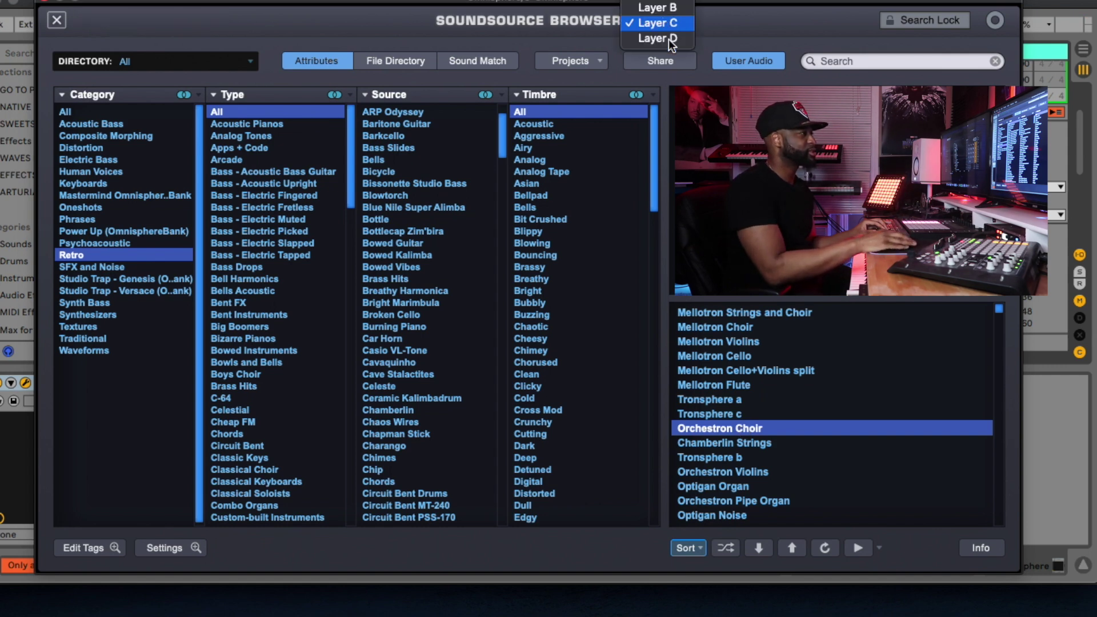
click(666, 39)
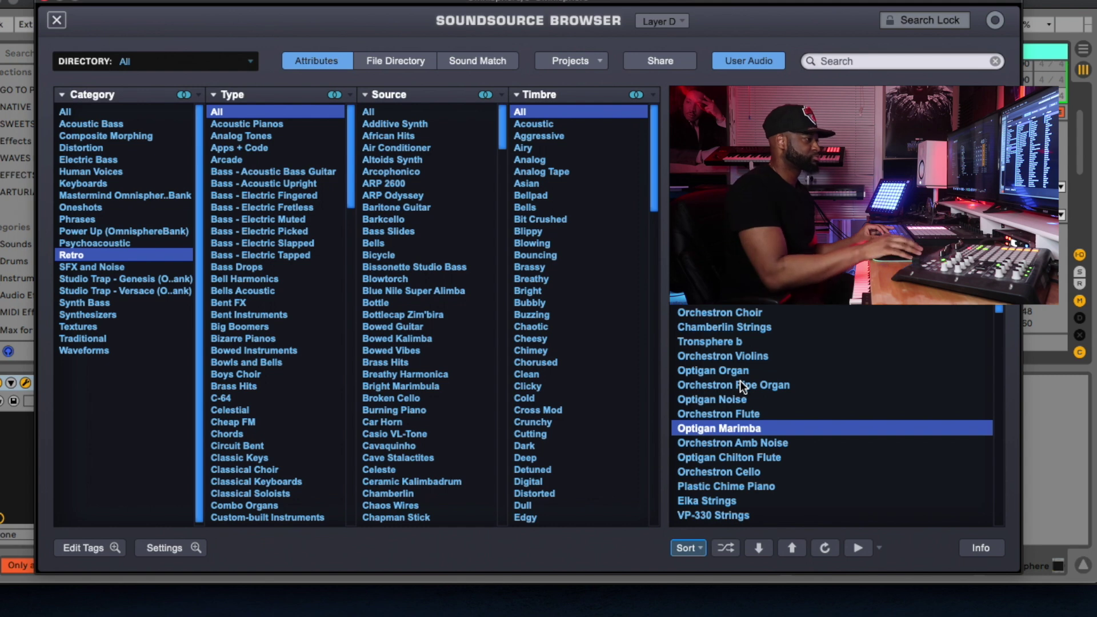
double_click(750, 428)
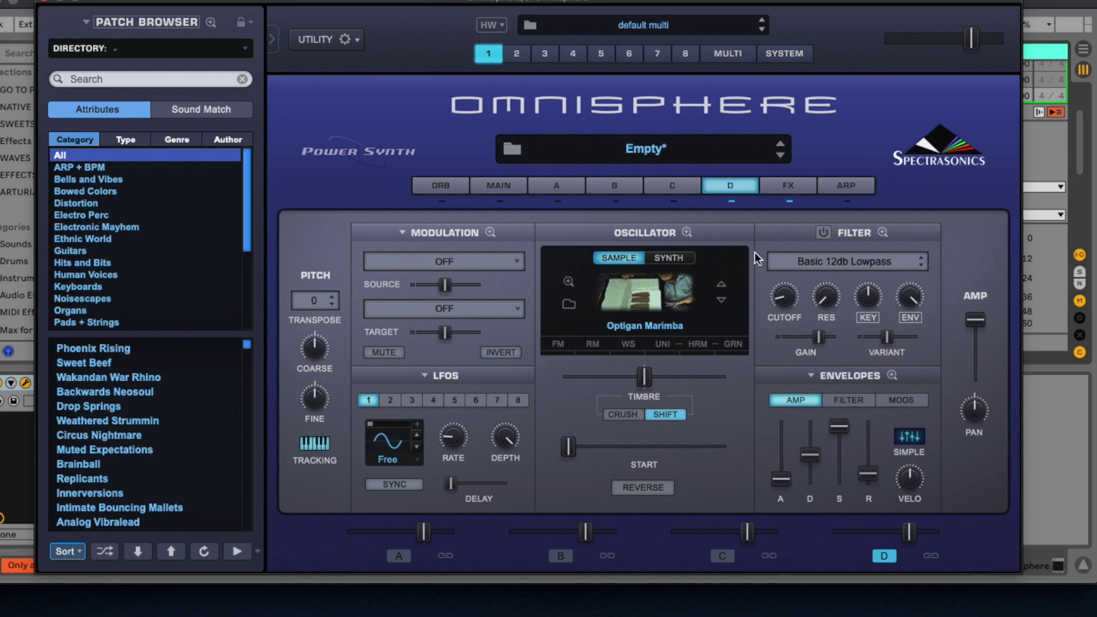
Show layer D's effects rack and browse the effect types up to Distortion for its first slot.
click(800, 187)
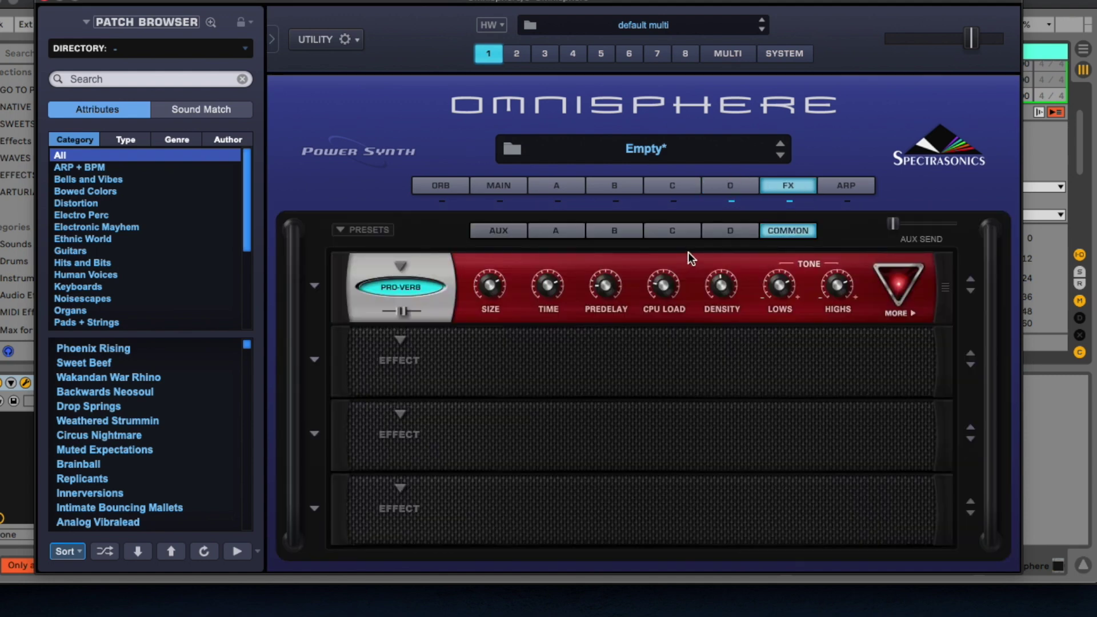
click(728, 230)
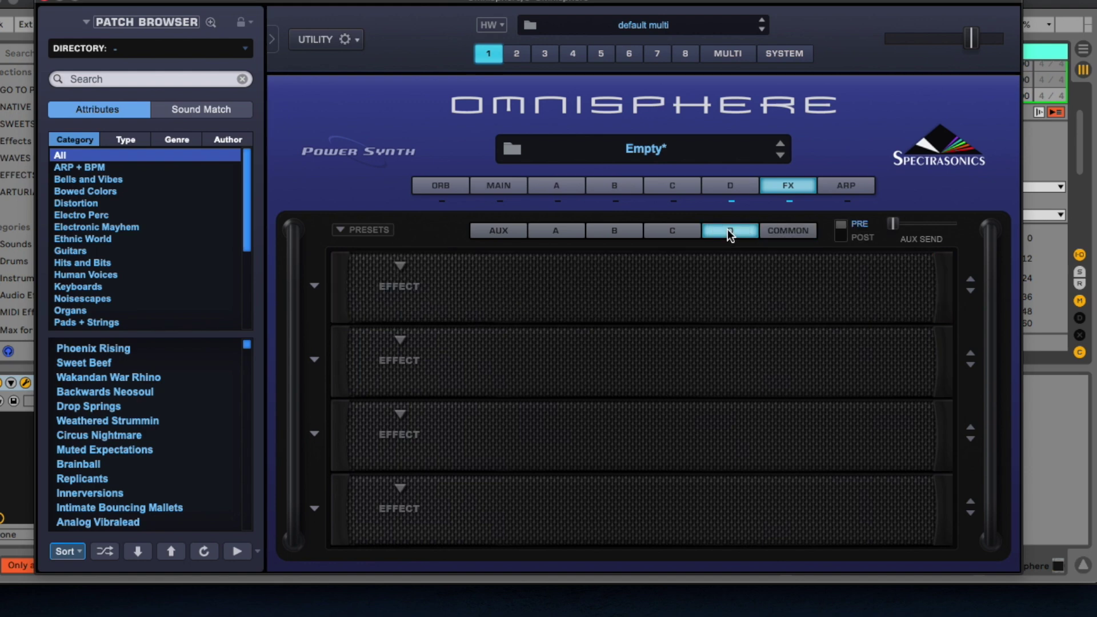
click(390, 264)
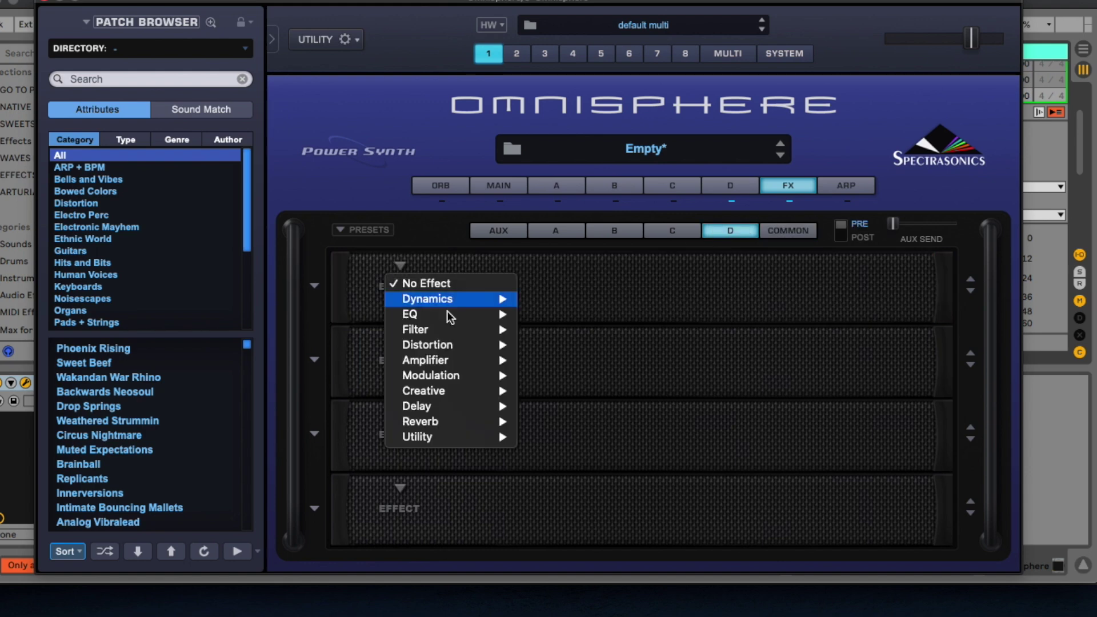
mouse_move(482, 347)
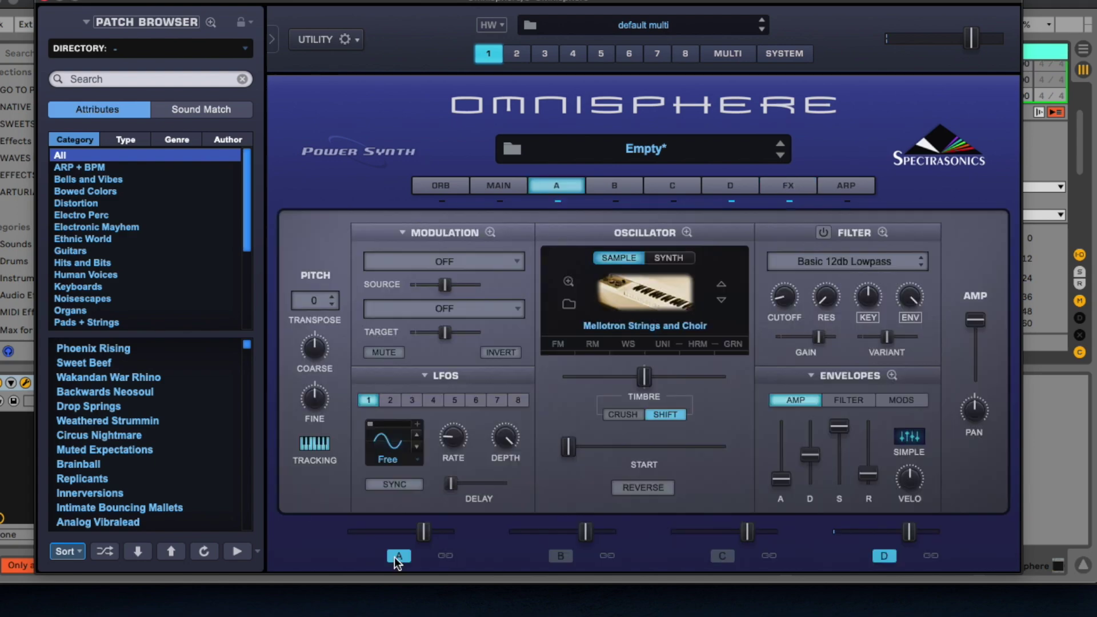
Enable layers B and C alongside A and D, and open the patch utility options.
click(561, 556)
click(722, 556)
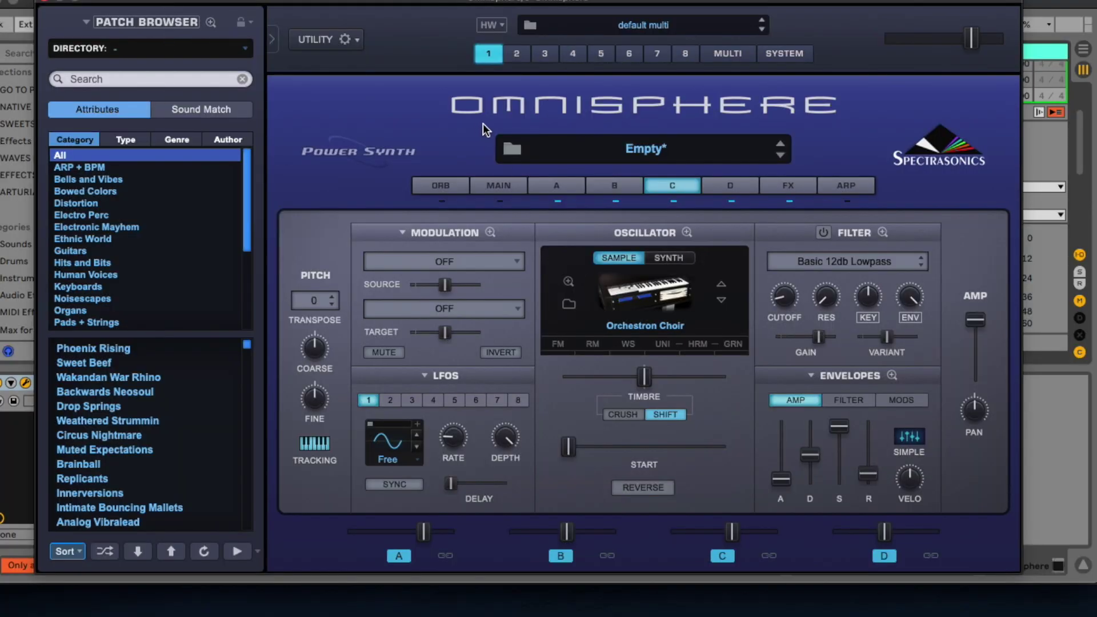
click(338, 41)
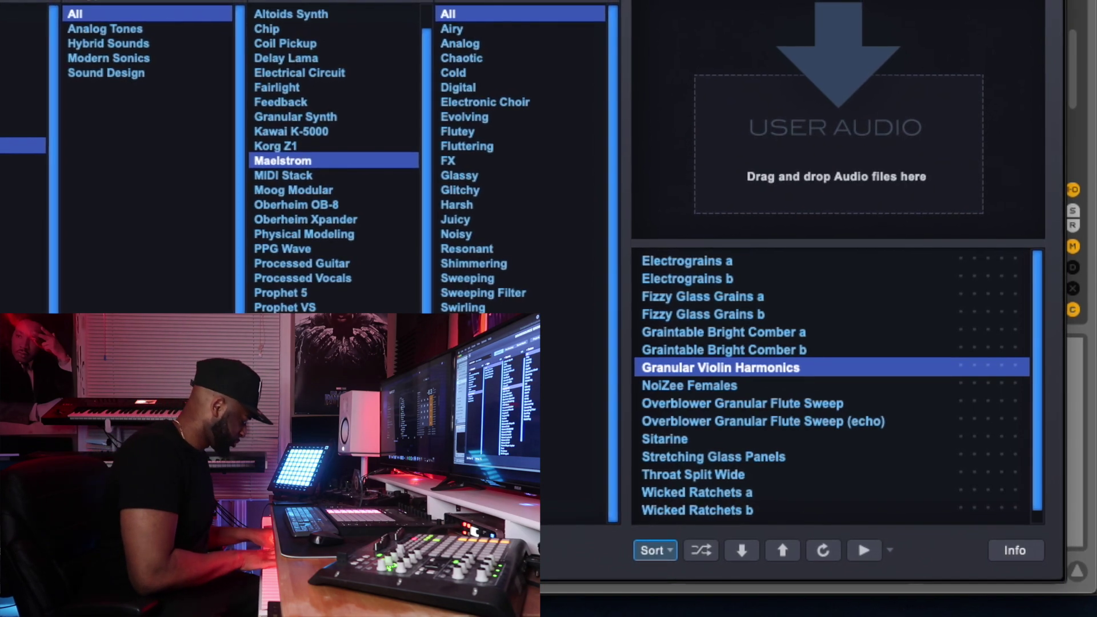
Browse the Synthesizers soundsources by source, trying Granular Synth, Prophet 5 and Moog Modular.
click(296, 116)
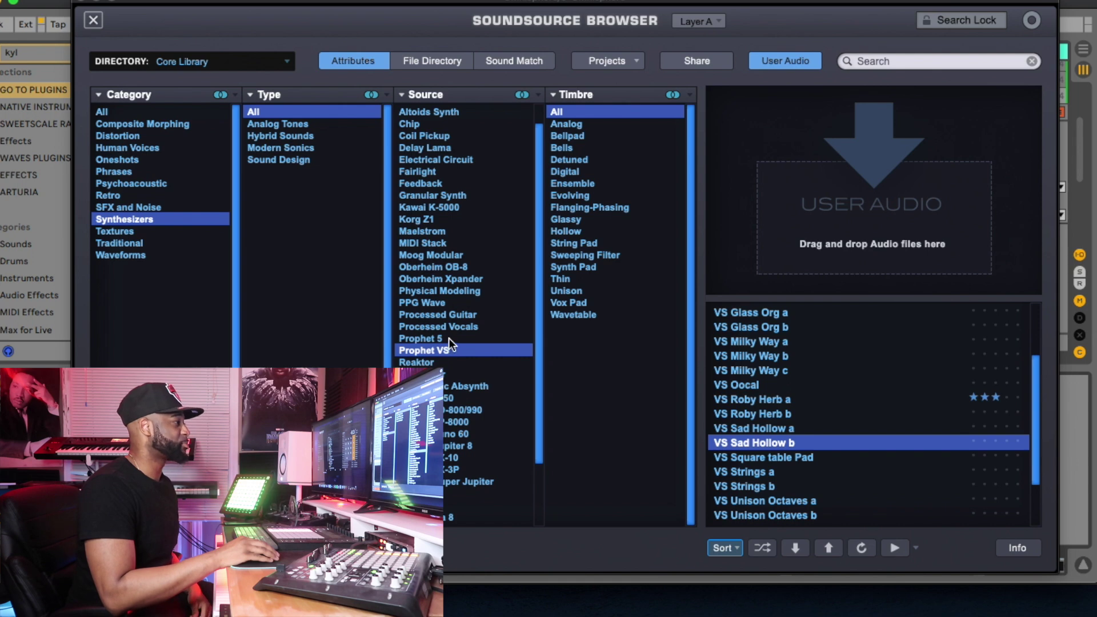
click(449, 338)
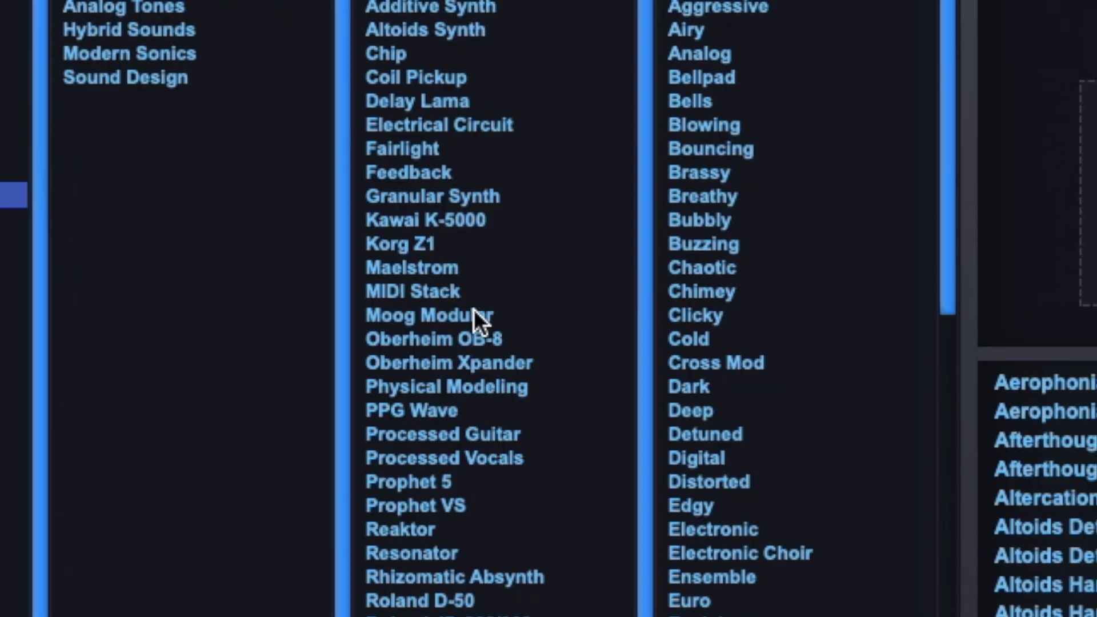
click(479, 310)
Step through the Roland synth sources from Roland D-50 to Roland Juno 60.
scroll(1088, 479, down, 5)
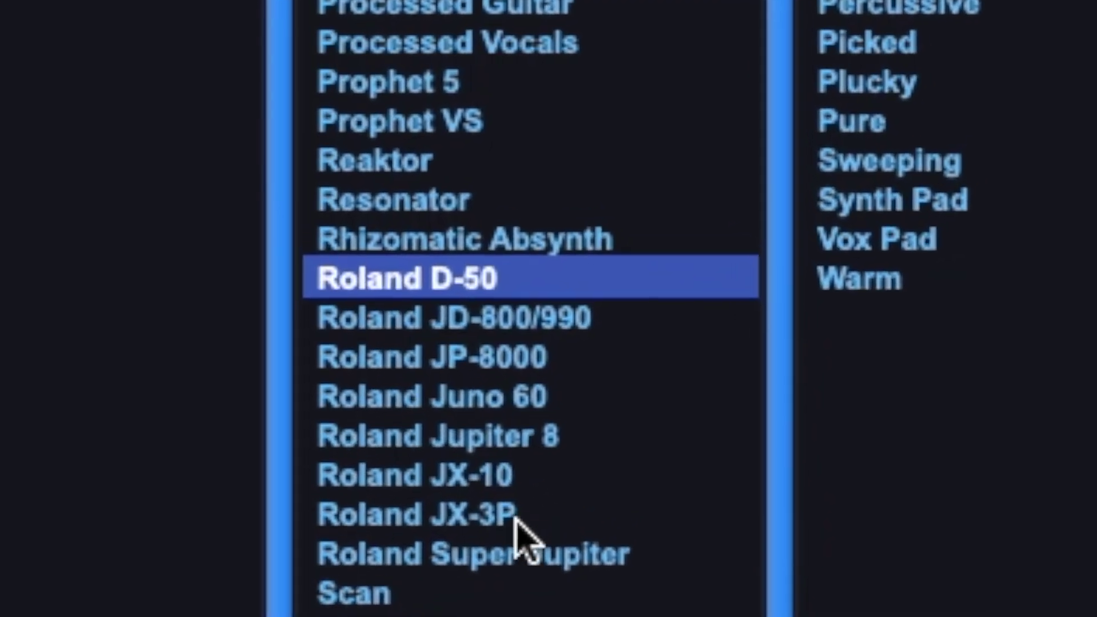
key(Down)
key(Down)
key(Down)
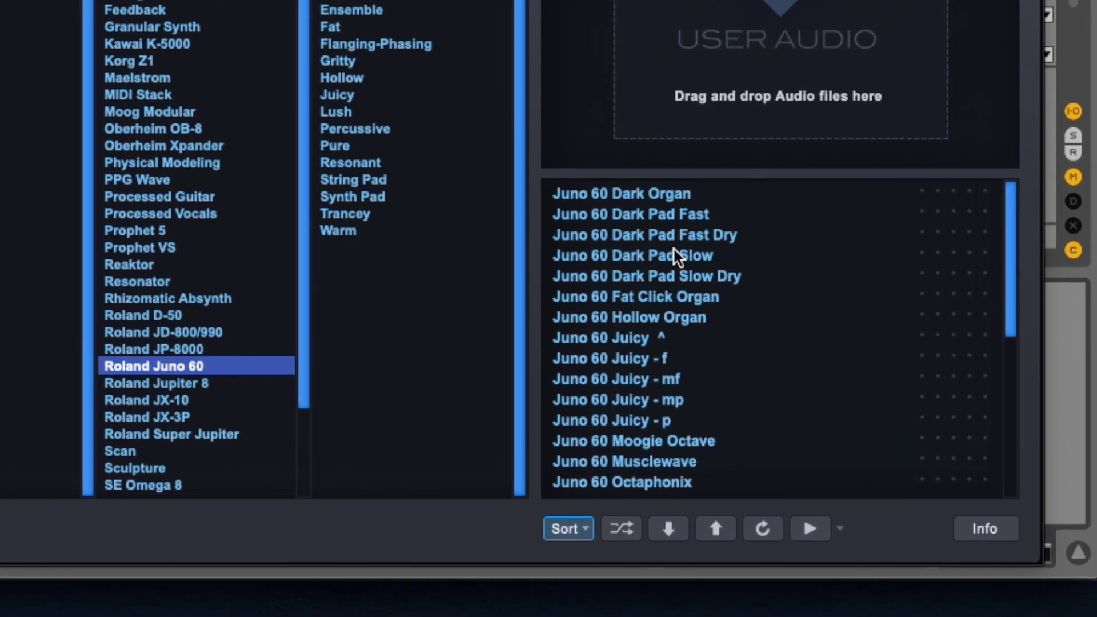
Look through the Juno 60 soundsources and load JP-8000 Supersaw from the Roland JP-8000 source.
scroll(1085, 266, down, 4)
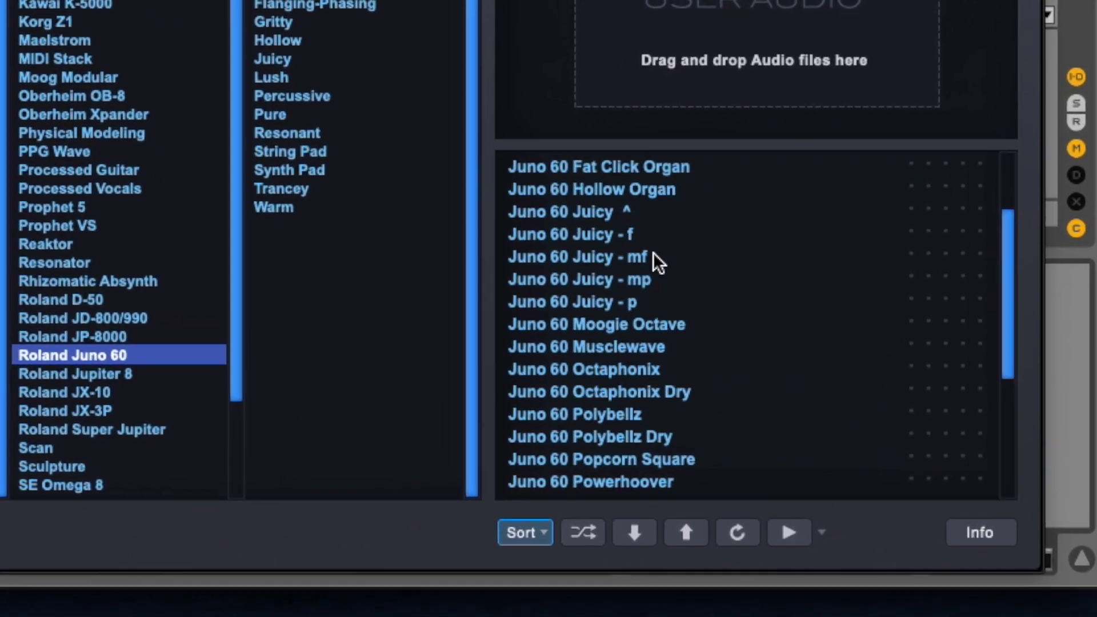
scroll(611, 231, down, 3)
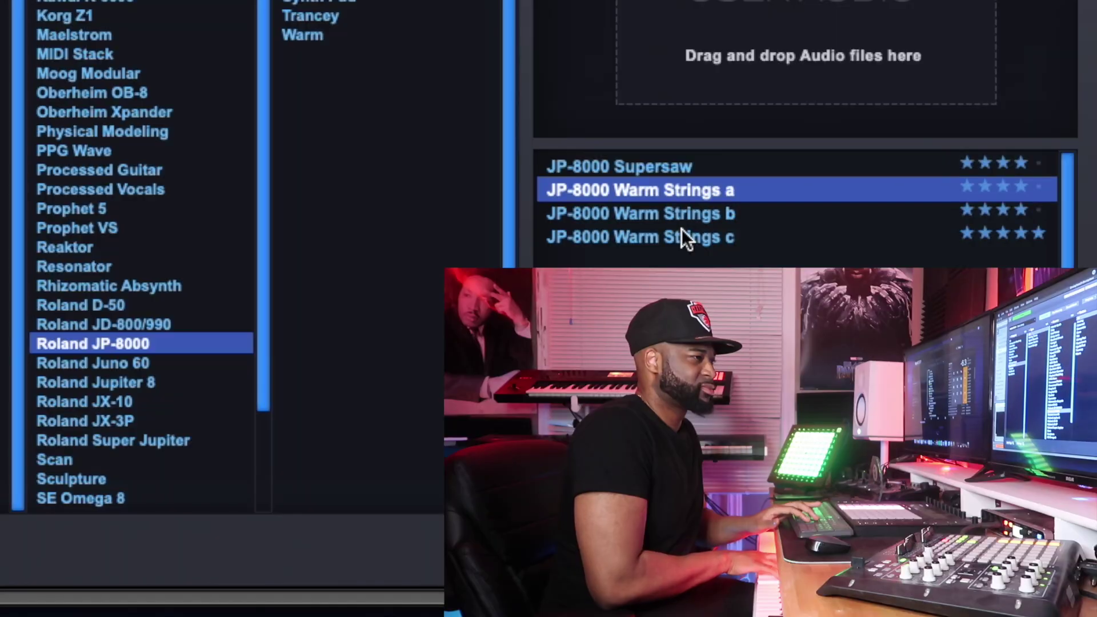
key(Up)
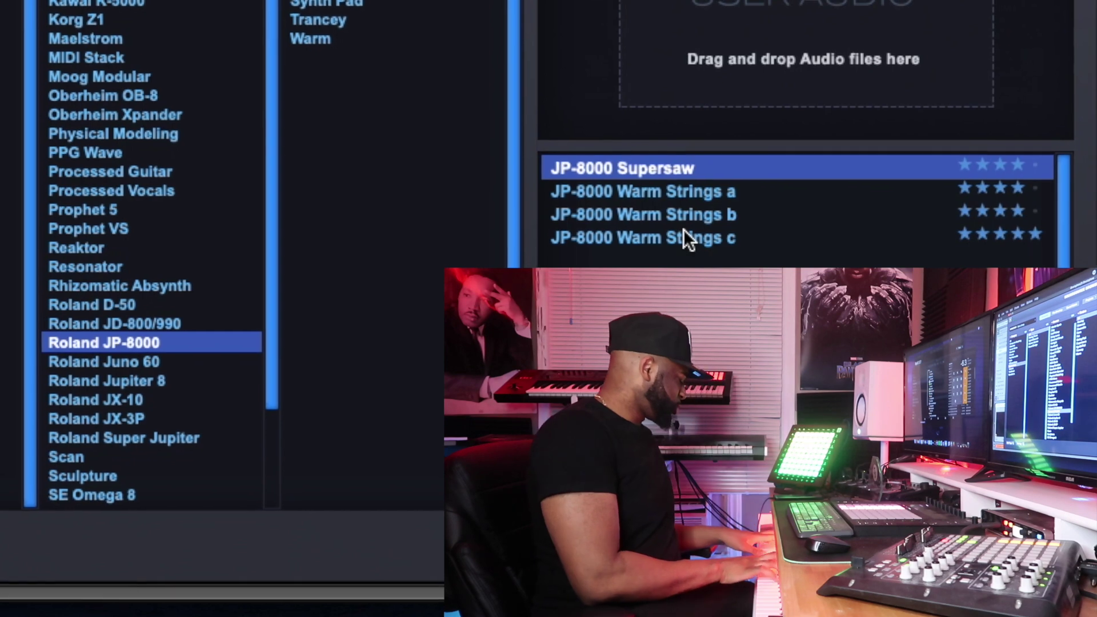